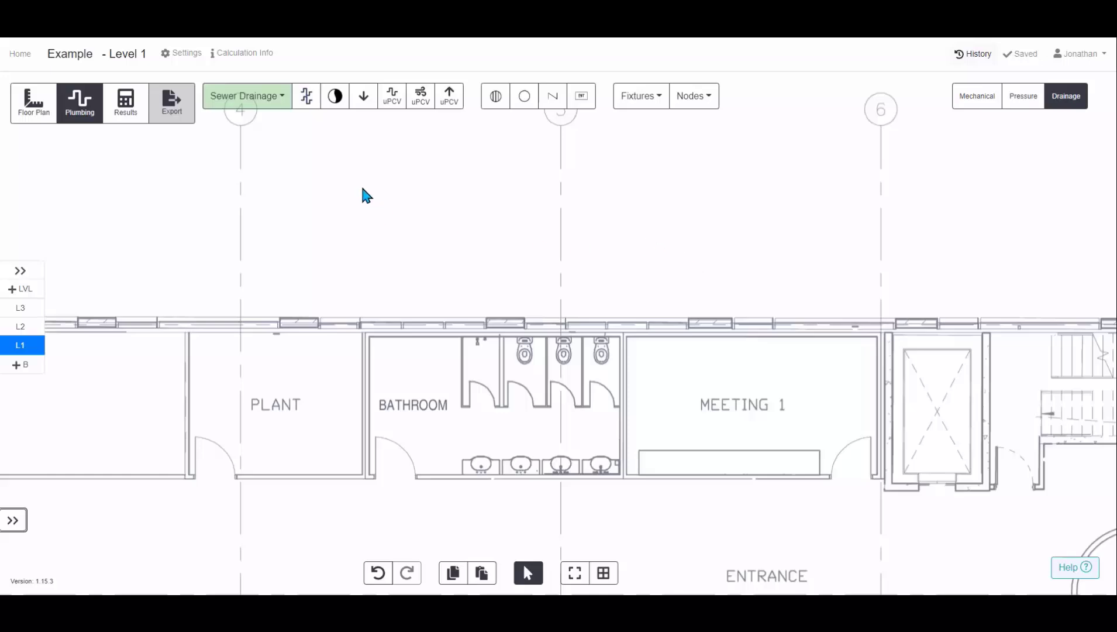
# Step: Place a sewer connection point on Level 1 above the bathroom and meeting room
pyautogui.click(335, 97)
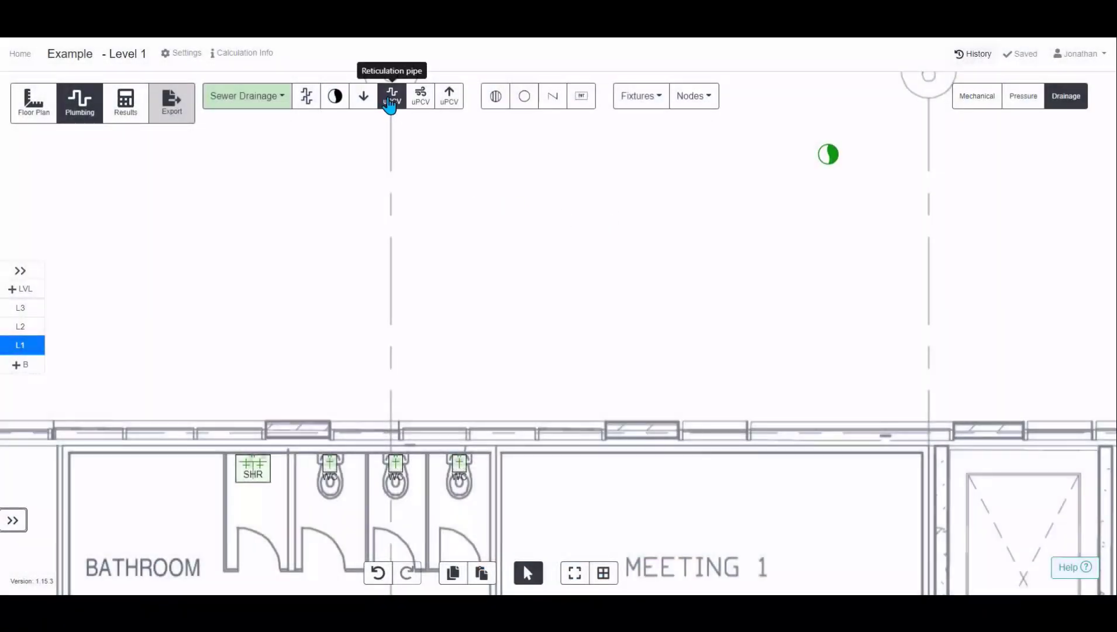
pyautogui.click(389, 103)
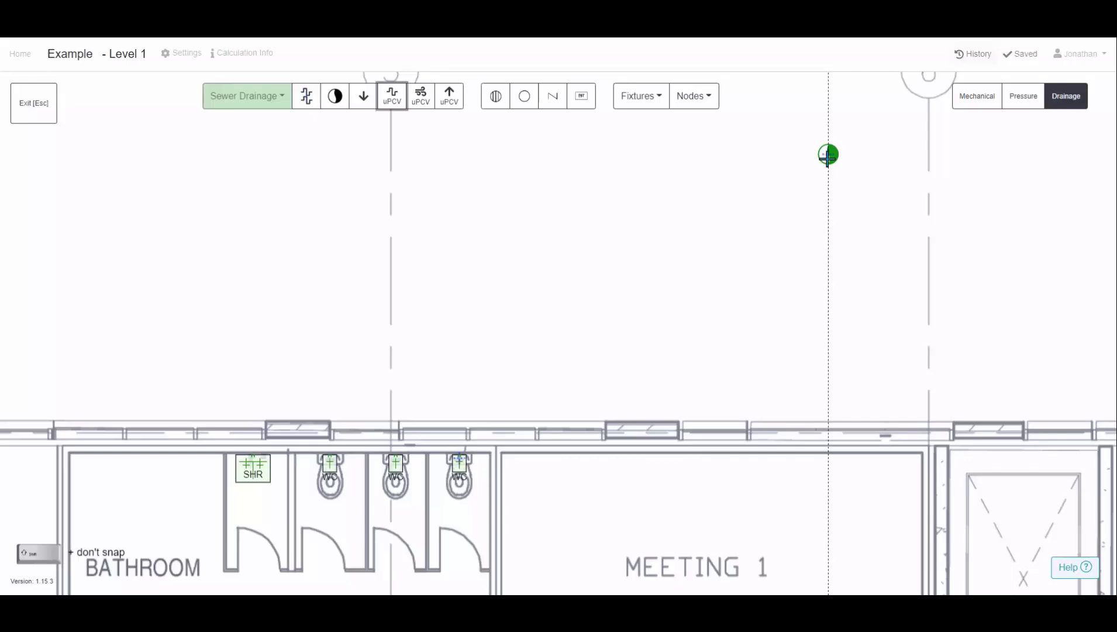
# Step: Draw the uPVC sewer pipe from the connection down, diagonally, then west to above the shower
pyautogui.click(828, 155)
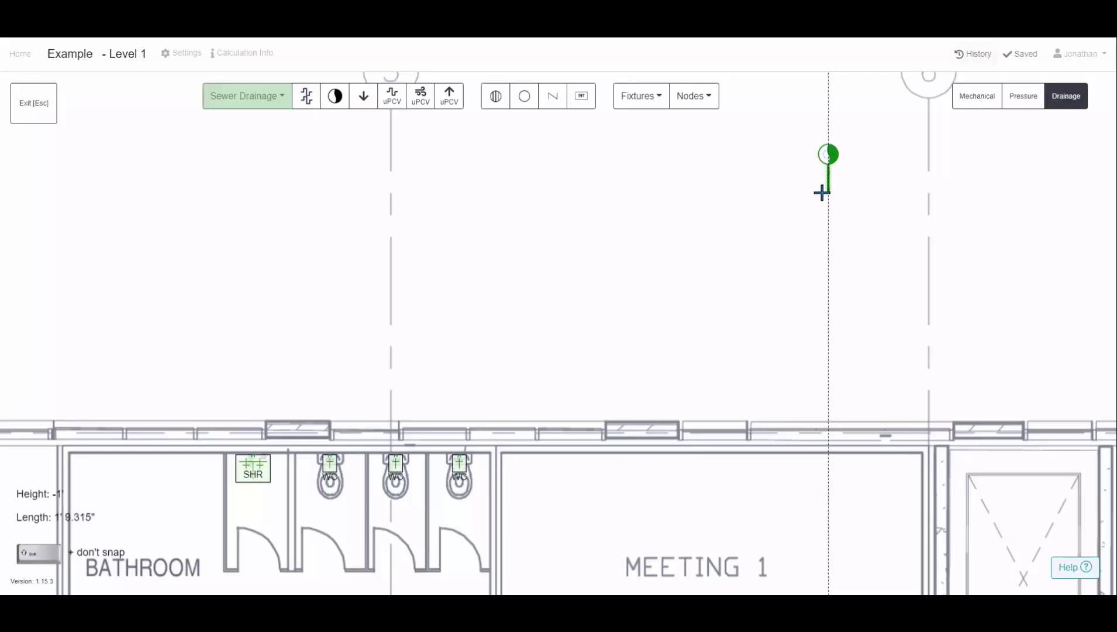
pyautogui.click(827, 248)
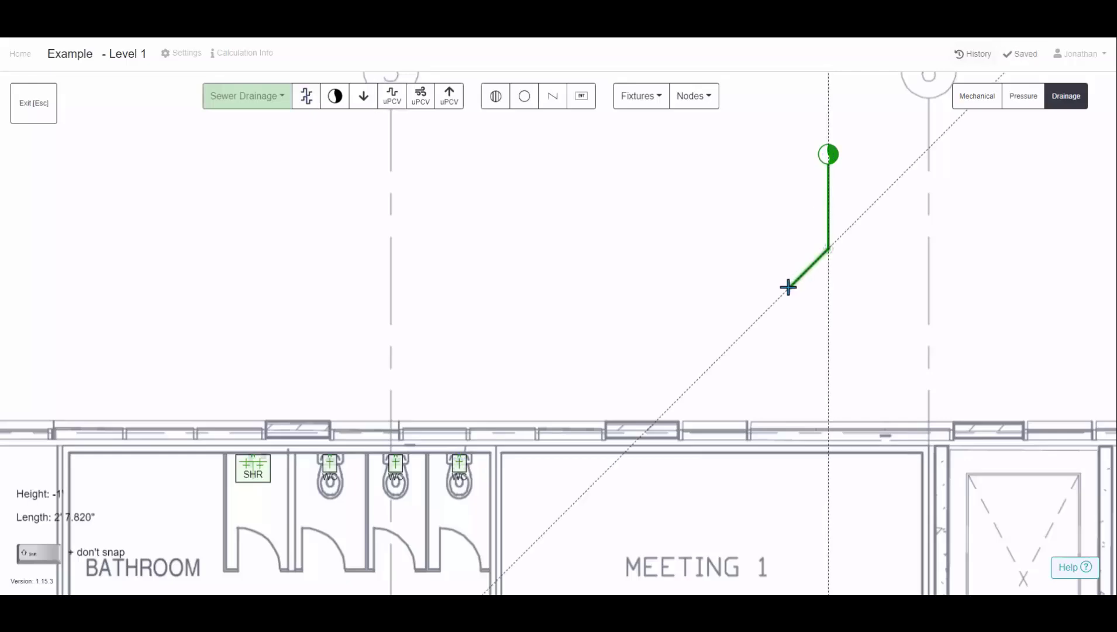
pyautogui.click(788, 287)
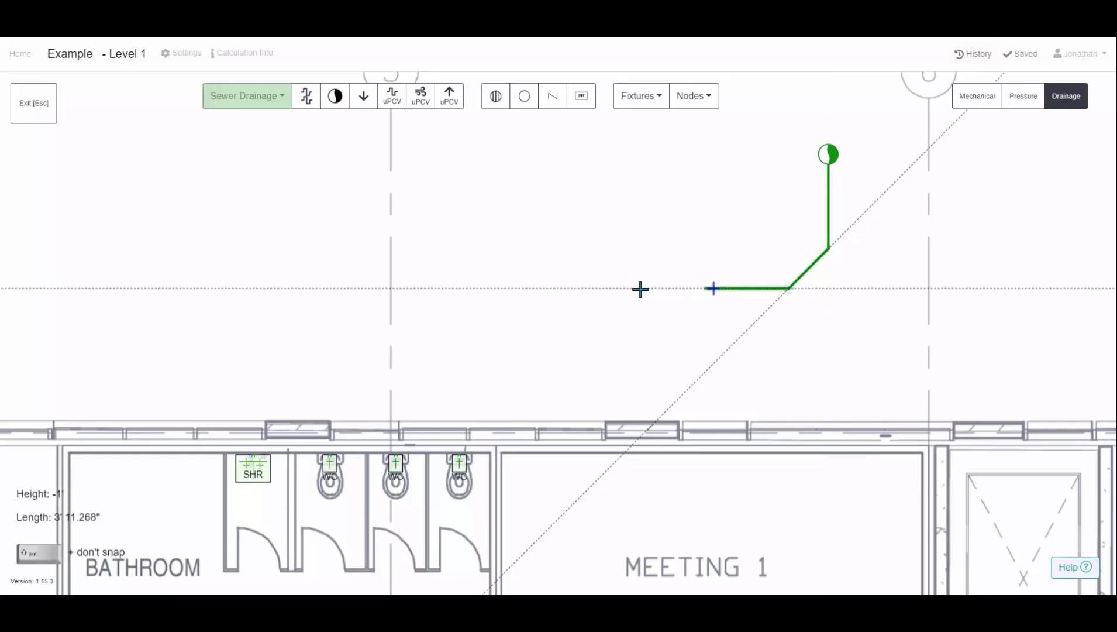
pyautogui.moveTo(591, 336); pyautogui.dragTo(583, 374, button='middle')
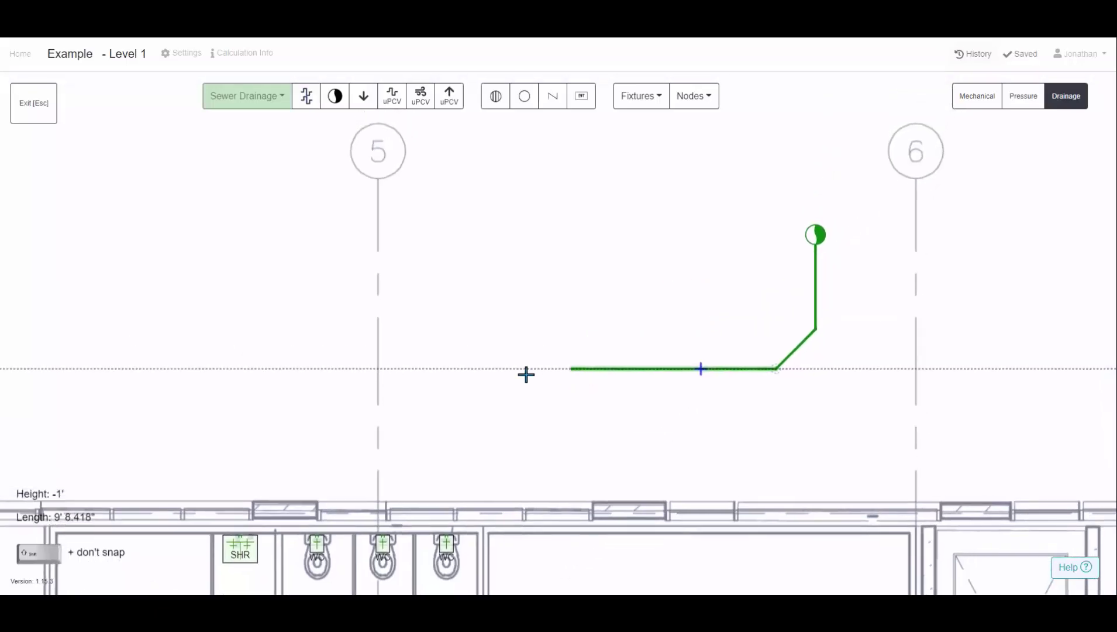
pyautogui.moveTo(242, 407); pyautogui.dragTo(264, 272, button='middle')
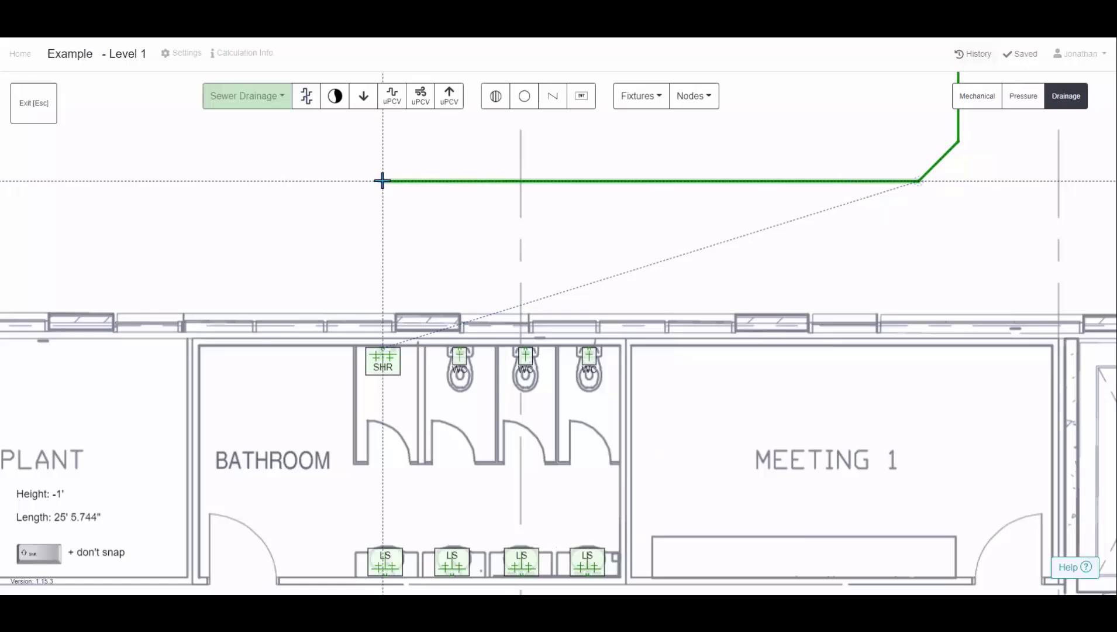
pyautogui.click(382, 181)
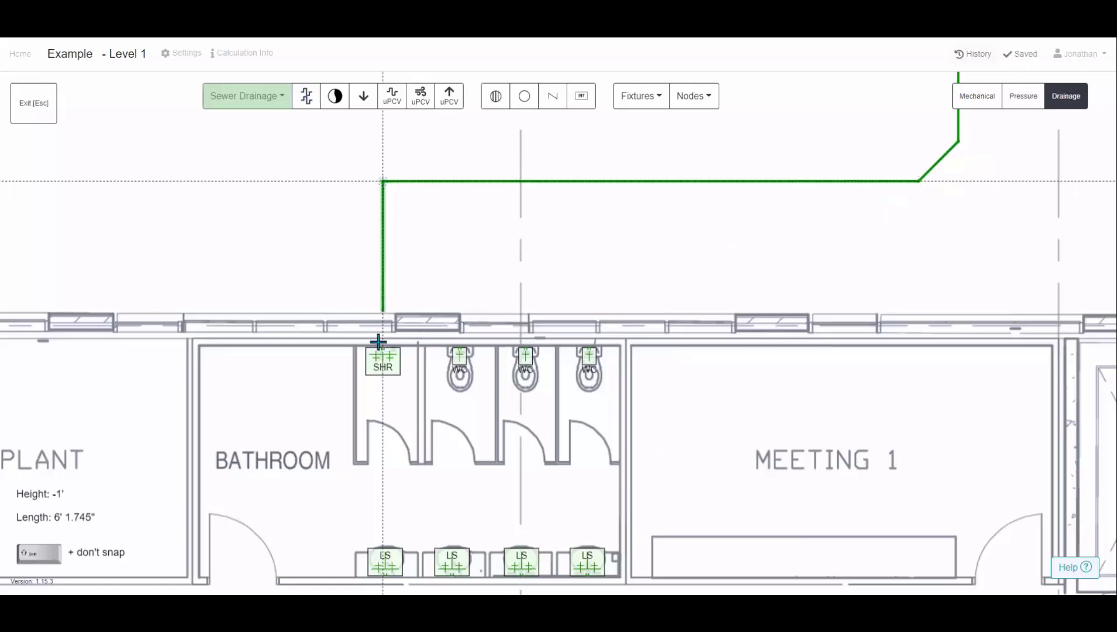
pyautogui.scroll(5, 382, 350)
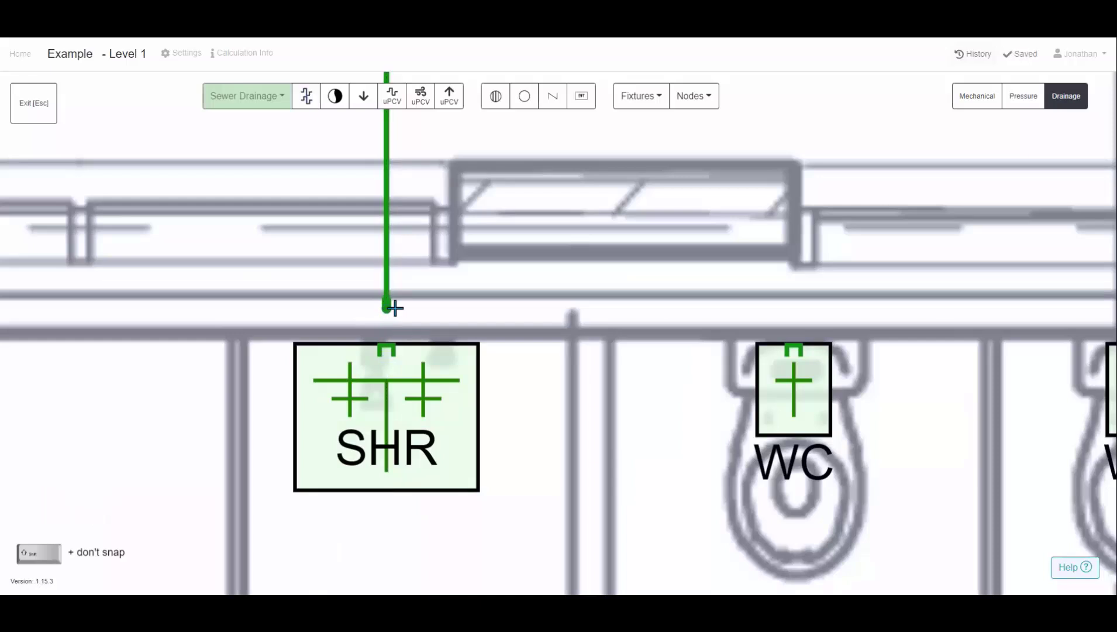
# Step: End the sewer pipe above the shower and pipe the SHR outlet into it
pyautogui.click(390, 308)
pyautogui.click(434, 380)
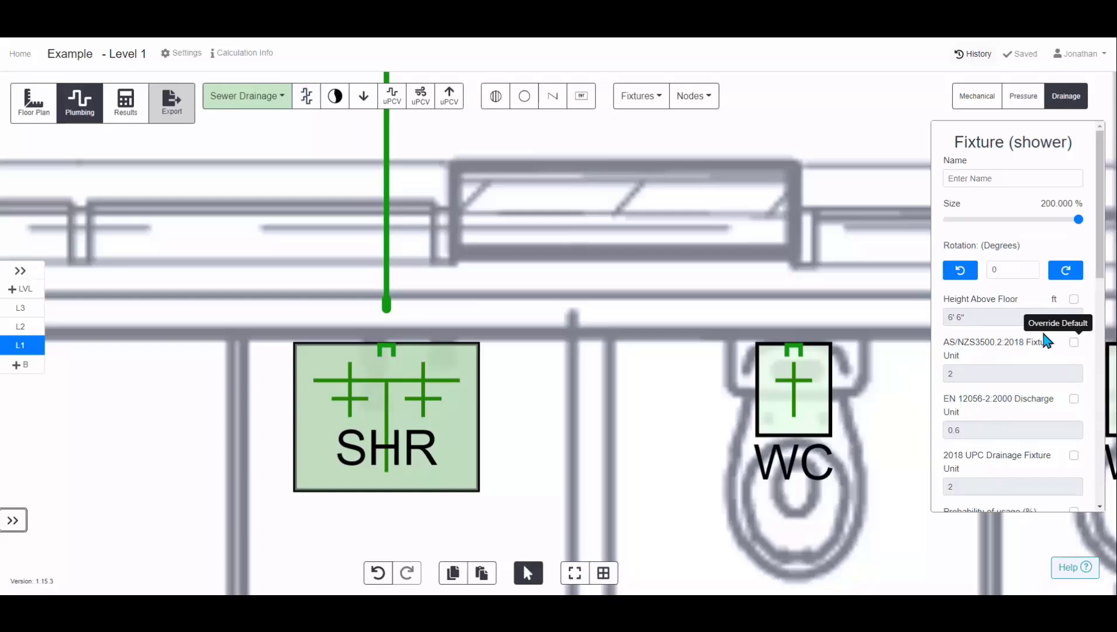
pyautogui.click(517, 338)
pyautogui.click(392, 97)
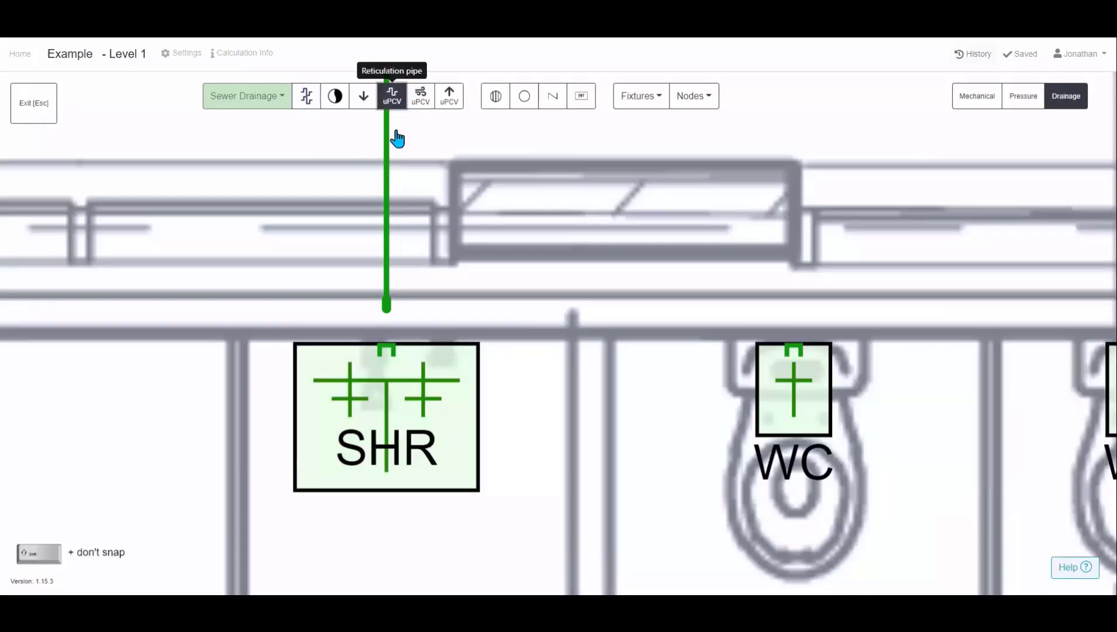
pyautogui.click(378, 347)
pyautogui.click(385, 311)
pyautogui.scroll(-6, 479, 412)
pyautogui.click(446, 300)
pyautogui.scroll(-2, 441, 292)
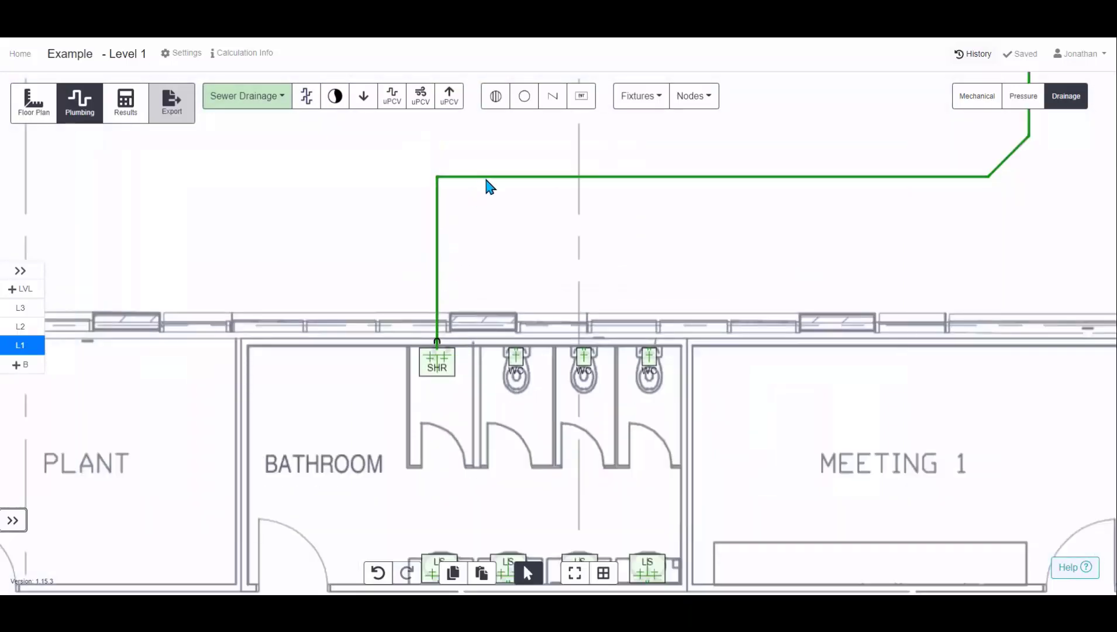
# Step: Select the four main sewer pipe segments: both verticals, the horizontal and the diagonal
pyautogui.click(487, 179)
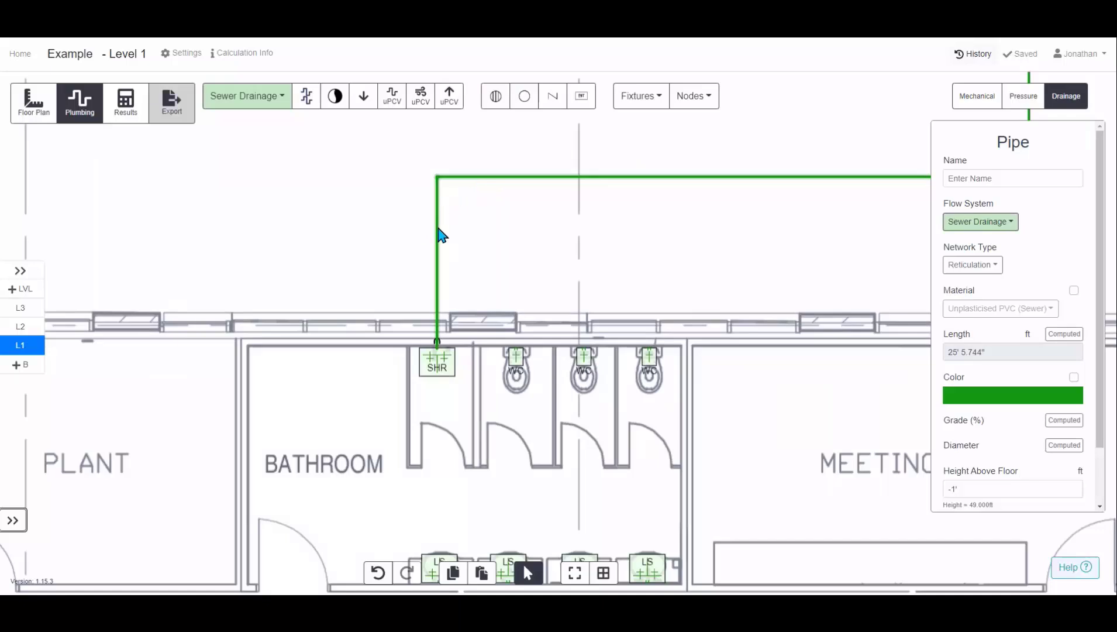
pyautogui.keyDown('shift'); pyautogui.click(441, 234); pyautogui.keyUp('shift')
pyautogui.scroll(-2, 824, 190)
pyautogui.scroll(-2, 824, 190)
pyautogui.scroll(5, 738, 237)
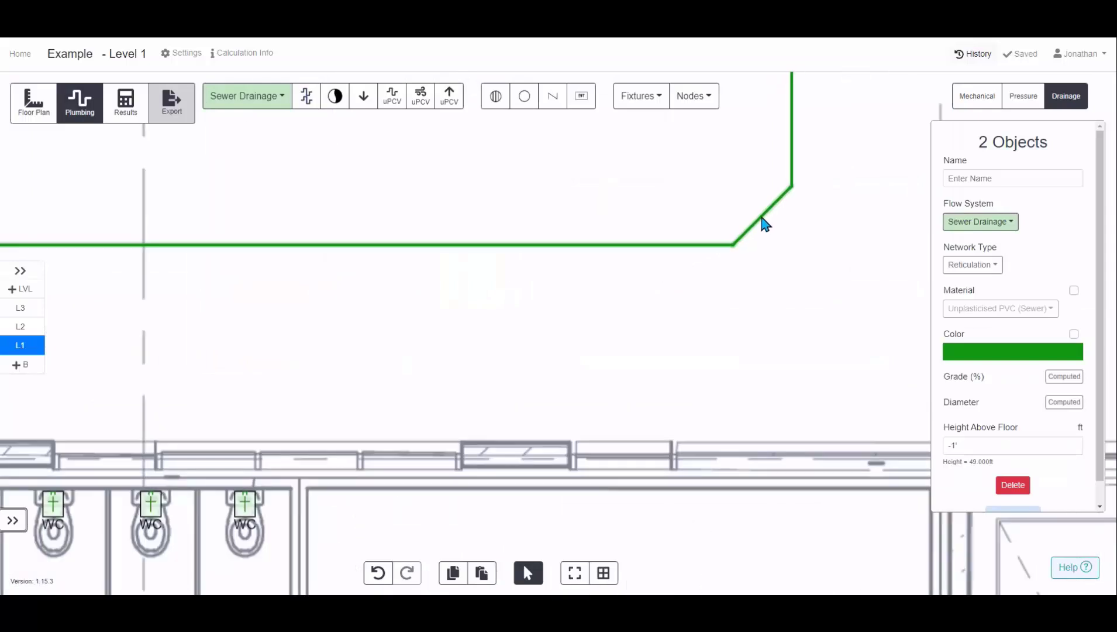
pyautogui.keyDown('shift'); pyautogui.click(789, 176); pyautogui.keyUp('shift')
pyautogui.keyDown('shift'); pyautogui.click(796, 147); pyautogui.keyUp('shift')
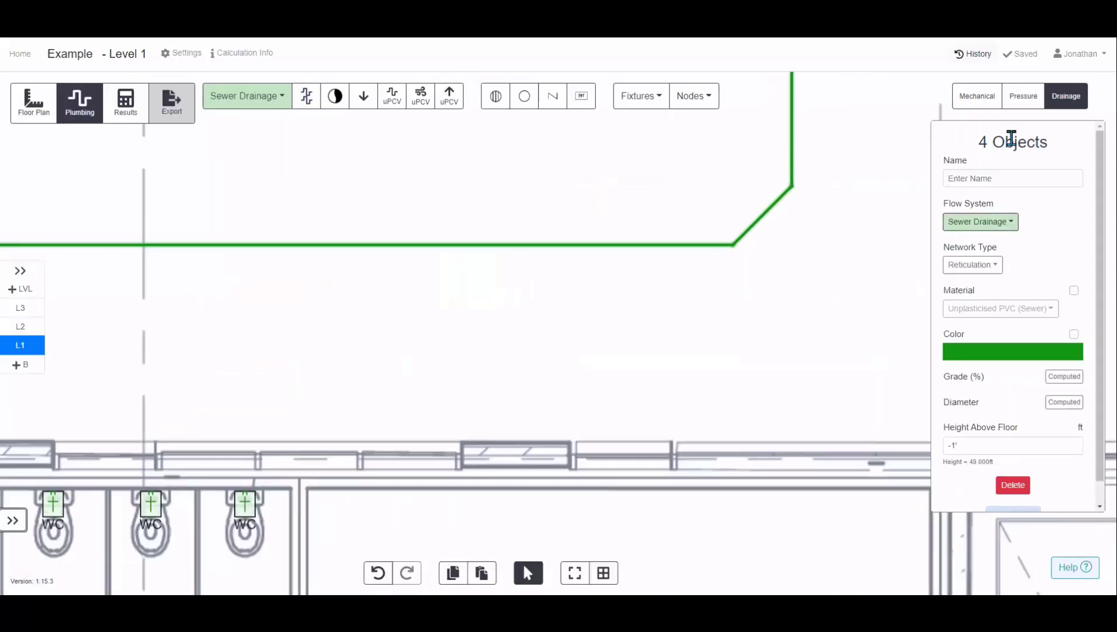
pyautogui.scroll(-1, 1012, 412)
# Step: Set the selected pipes' Height Above Floor to -2 ft
pyautogui.click(953, 422)
pyautogui.write('-1')
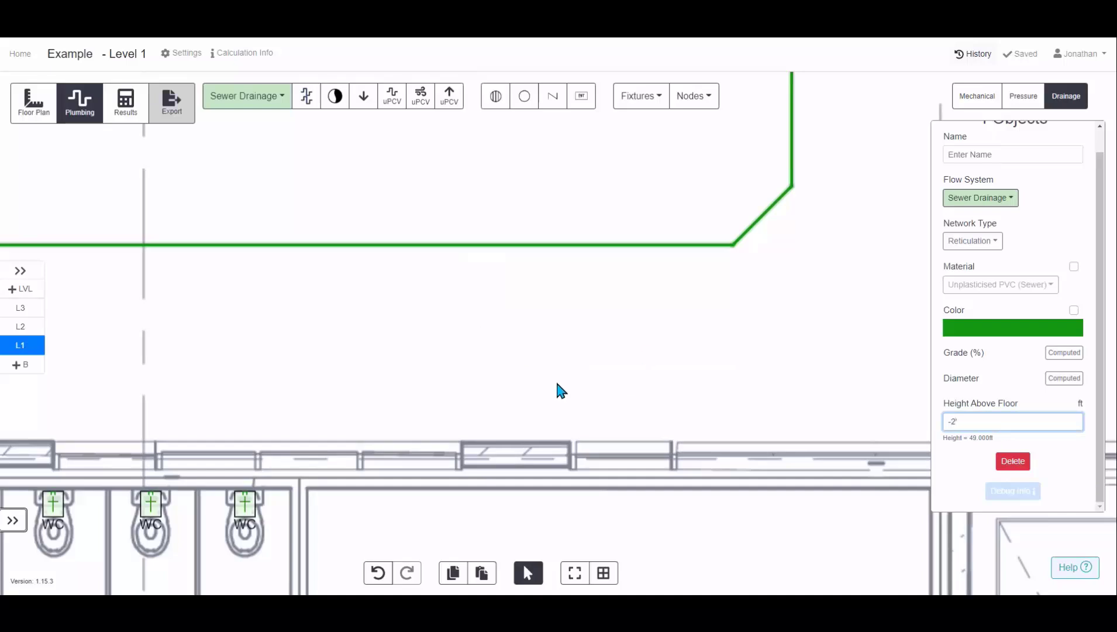
pyautogui.click(562, 390)
pyautogui.scroll(-3, 665, 331)
pyautogui.moveTo(511, 347); pyautogui.dragTo(692, 282)
pyautogui.scroll(3, 522, 342)
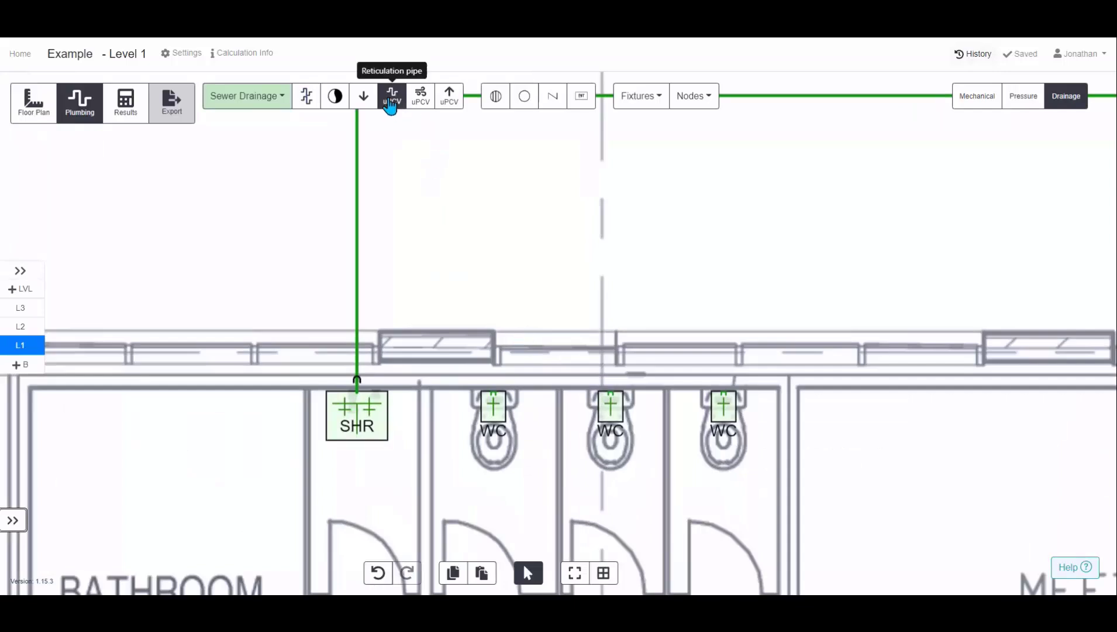
# Step: Connect two WC outlets to the main sewer pipe with uPVC branch pipes
pyautogui.click(390, 100)
pyautogui.click(494, 399)
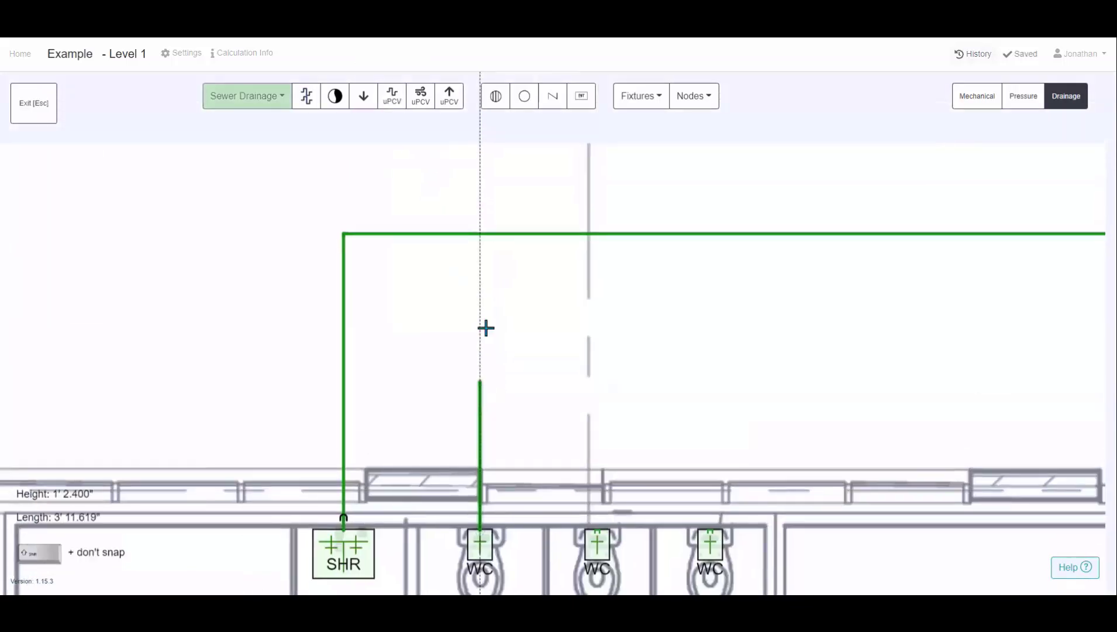
pyautogui.click(476, 242)
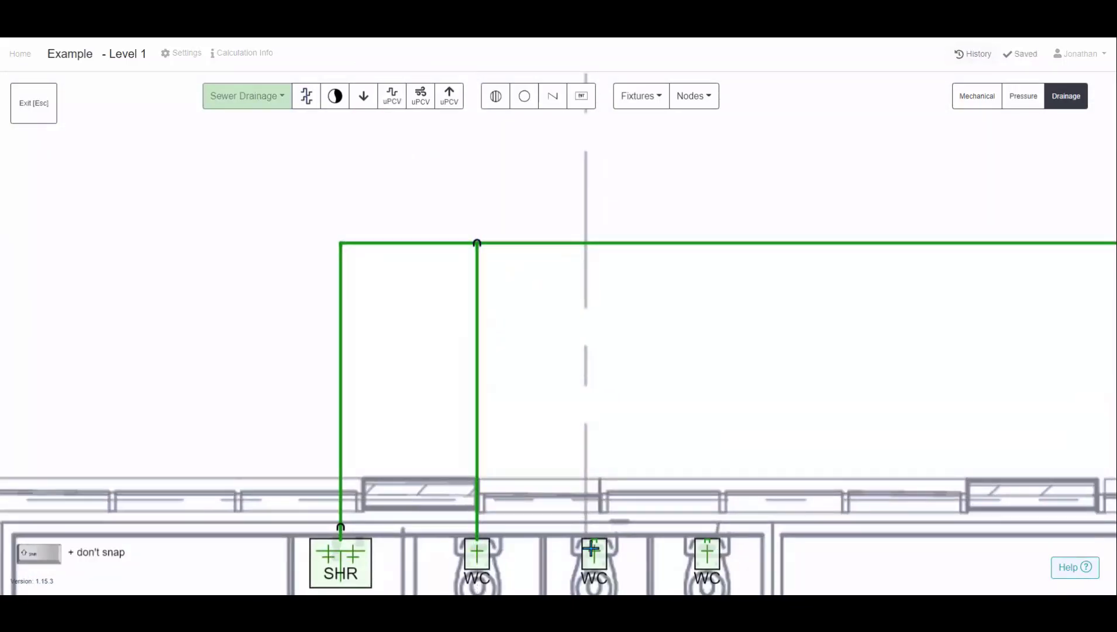
pyautogui.click(592, 547)
pyautogui.click(595, 280)
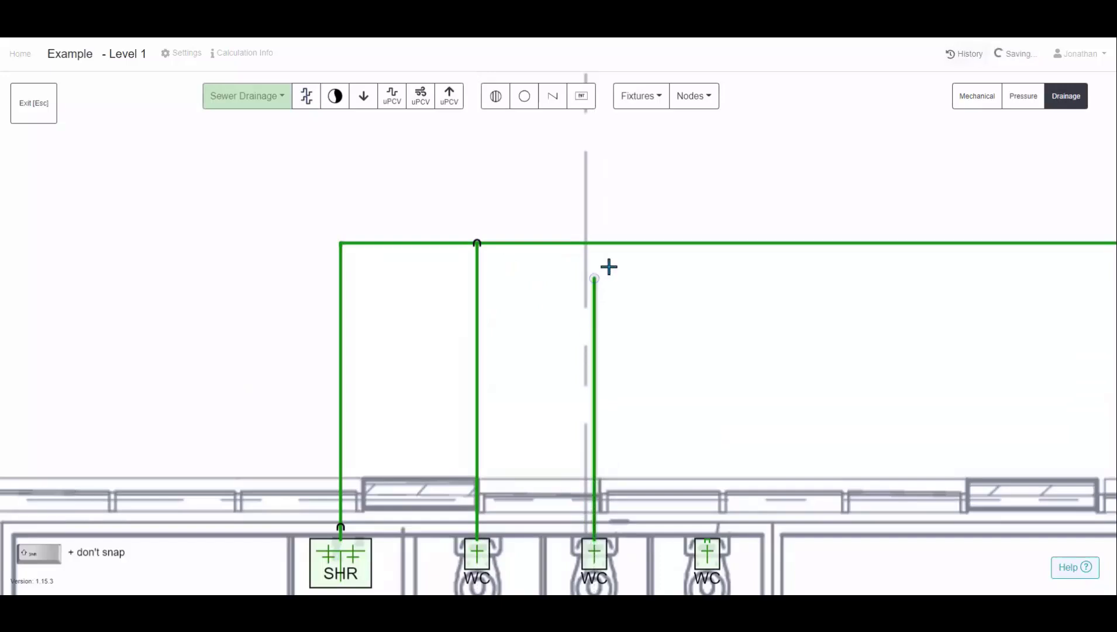
pyautogui.click(630, 243)
pyautogui.press('Escape')
pyautogui.scroll(-3, 735, 516)
pyautogui.moveTo(767, 481)
pyautogui.mouseDown()
pyautogui.moveTo(693, 447)
pyautogui.moveTo(619, 444)
pyautogui.mouseUp()
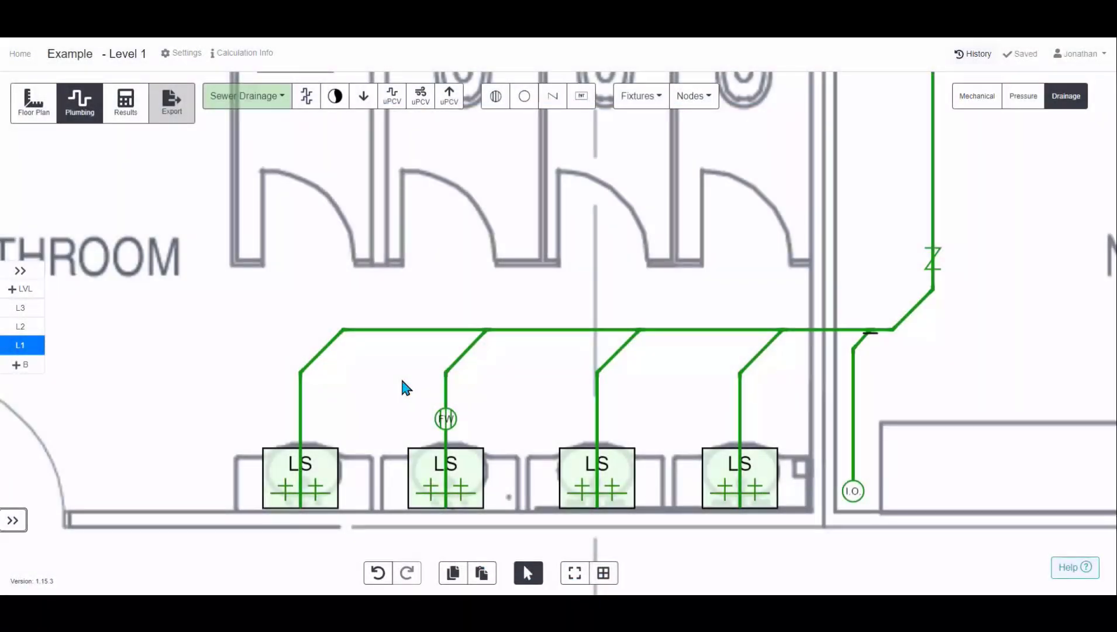
# Step: Place a drainage stack just left of the first lavatory sink and select it
pyautogui.click(365, 100)
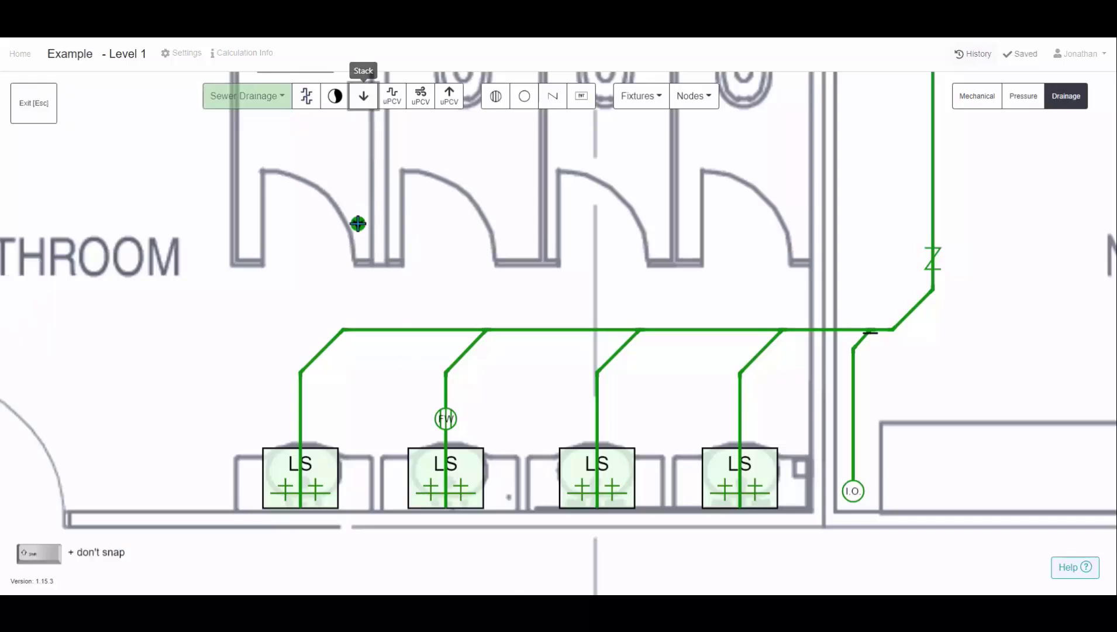
pyautogui.click(398, 328)
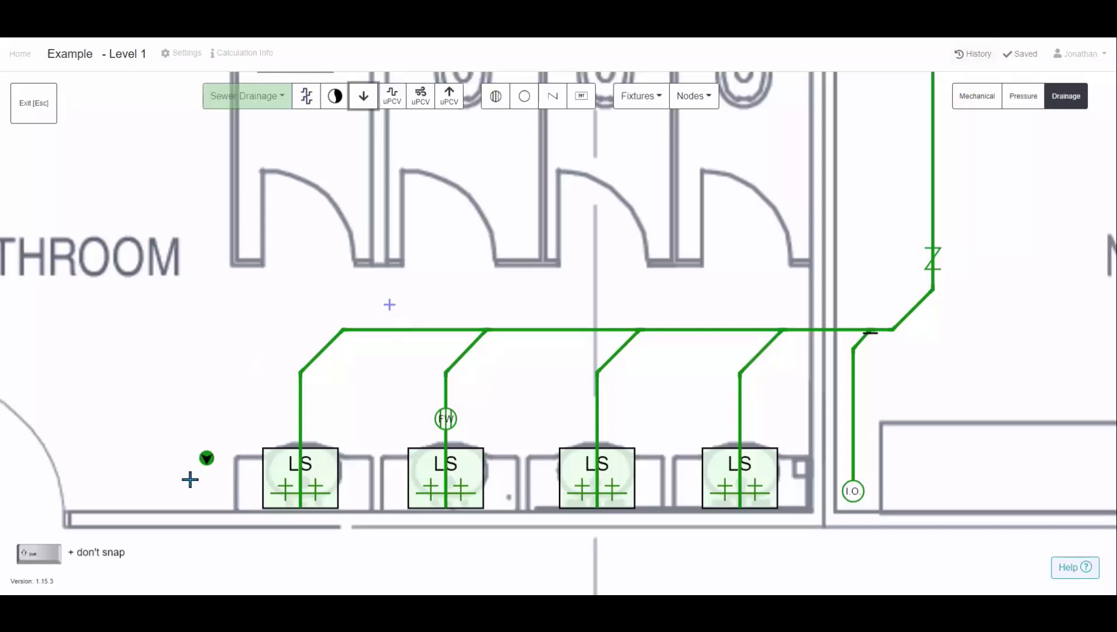
pyautogui.click(154, 500)
pyautogui.click(153, 500)
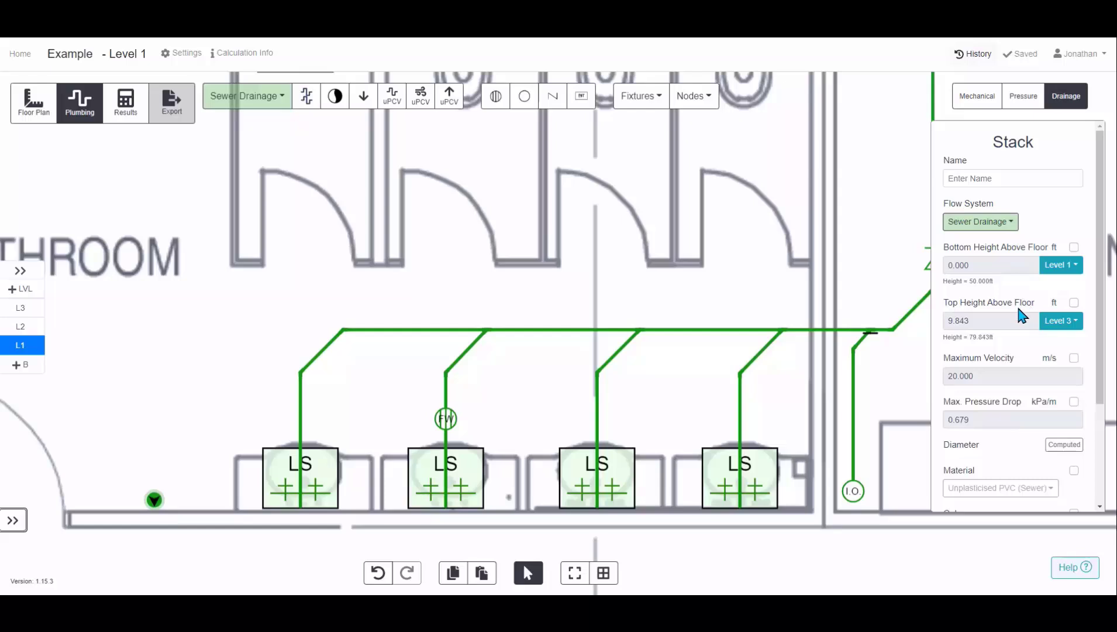
# Step: Override the stack's top height to 3 ft above Level 2
pyautogui.click(23, 327)
pyautogui.click(26, 309)
pyautogui.click(33, 328)
pyautogui.click(30, 345)
pyautogui.click(1074, 303)
pyautogui.click(1061, 321)
pyautogui.click(1047, 361)
pyautogui.moveTo(975, 320); pyautogui.dragTo(946, 320)
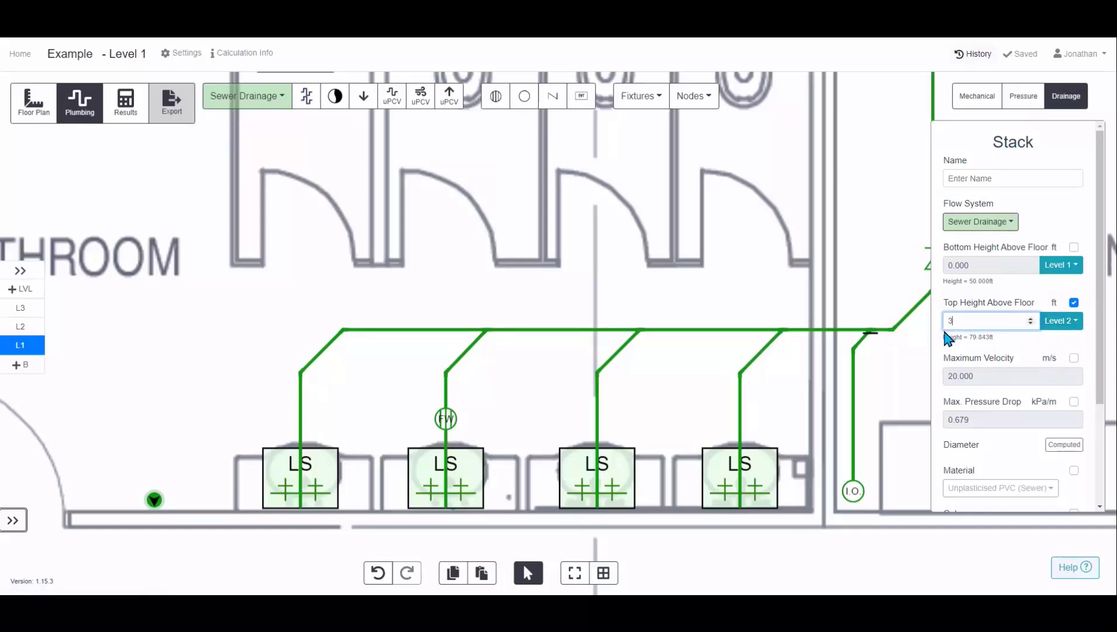
pyautogui.click(899, 365)
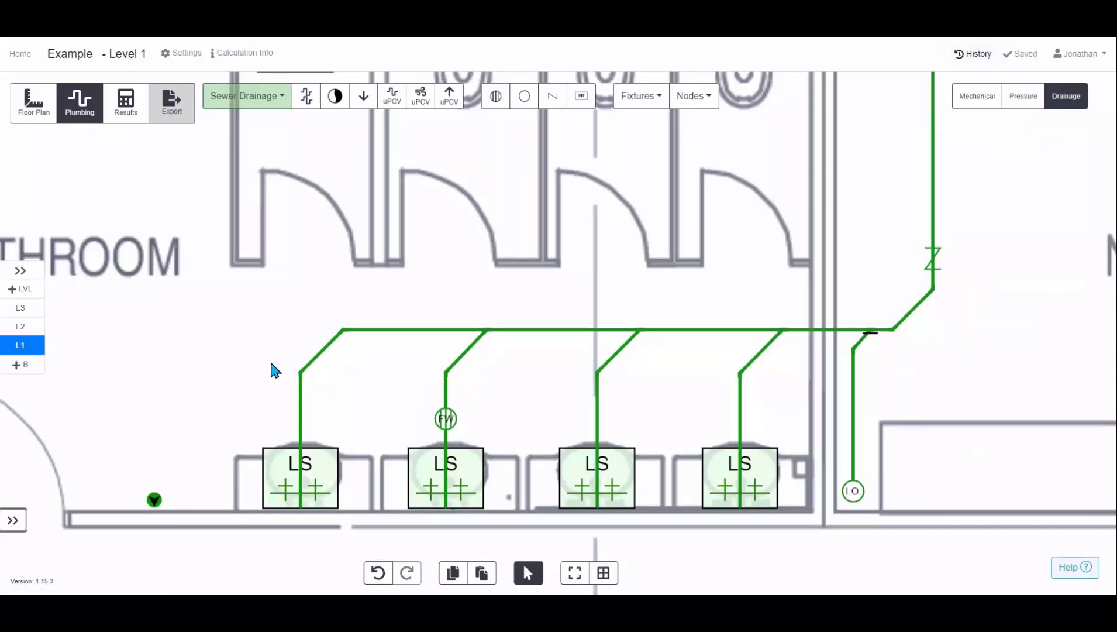
# Step: Check the stack on Levels 2, 3 and 1 and review its properties
pyautogui.click(30, 328)
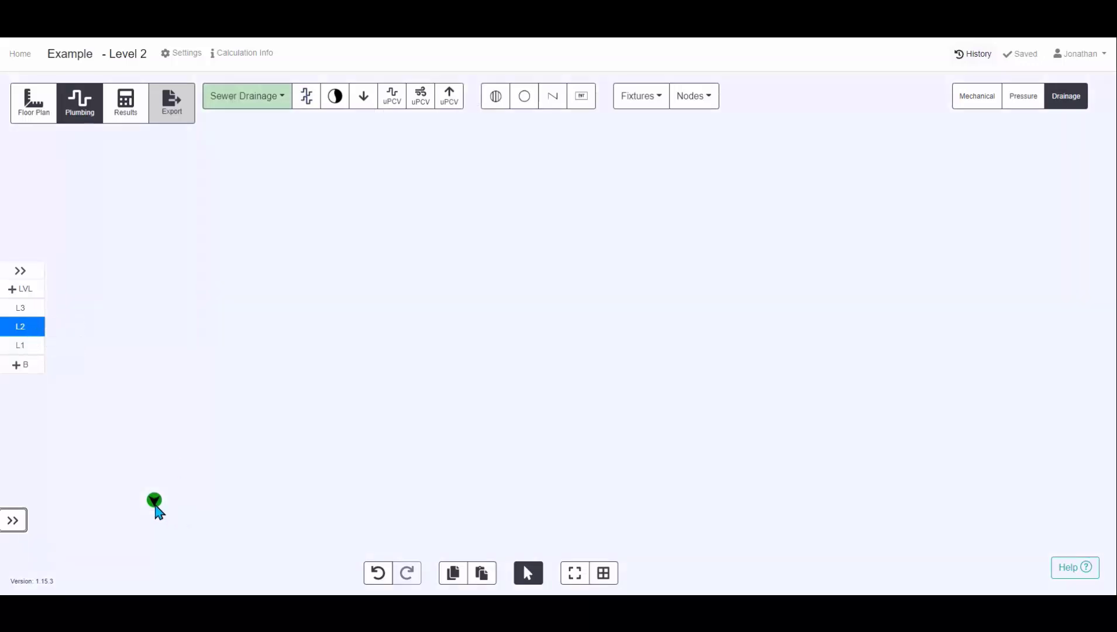
pyautogui.click(23, 308)
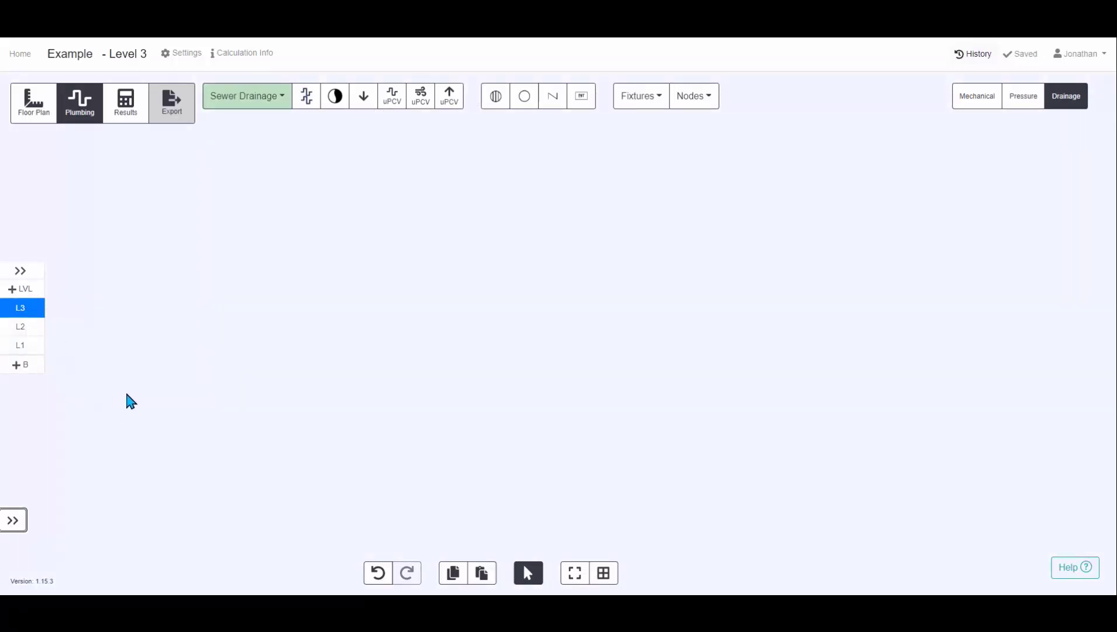
pyautogui.click(23, 346)
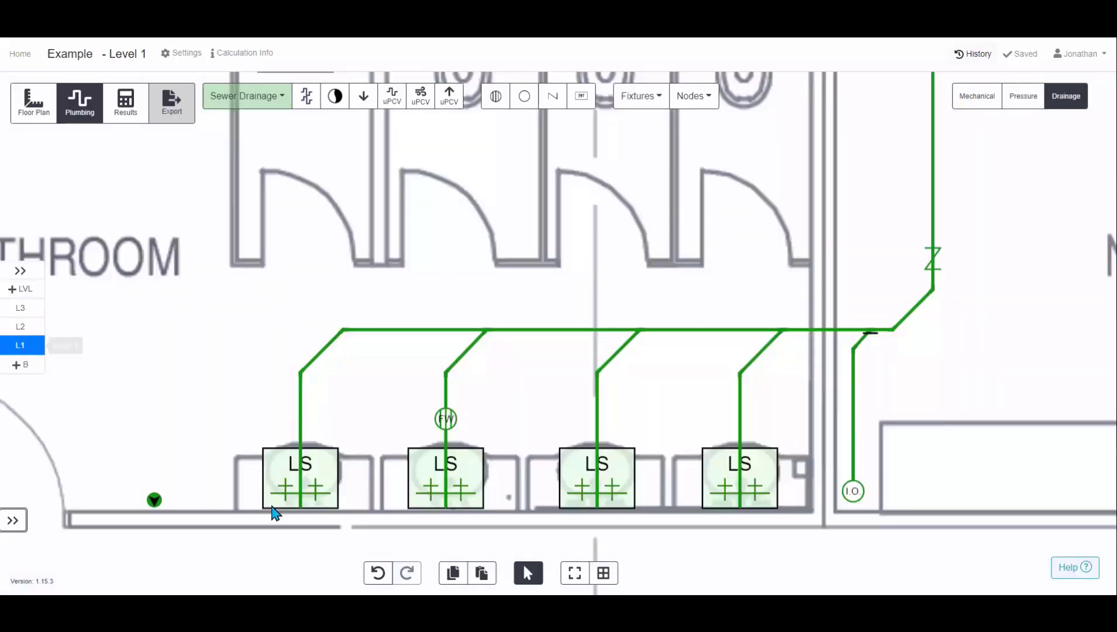
pyautogui.click(155, 500)
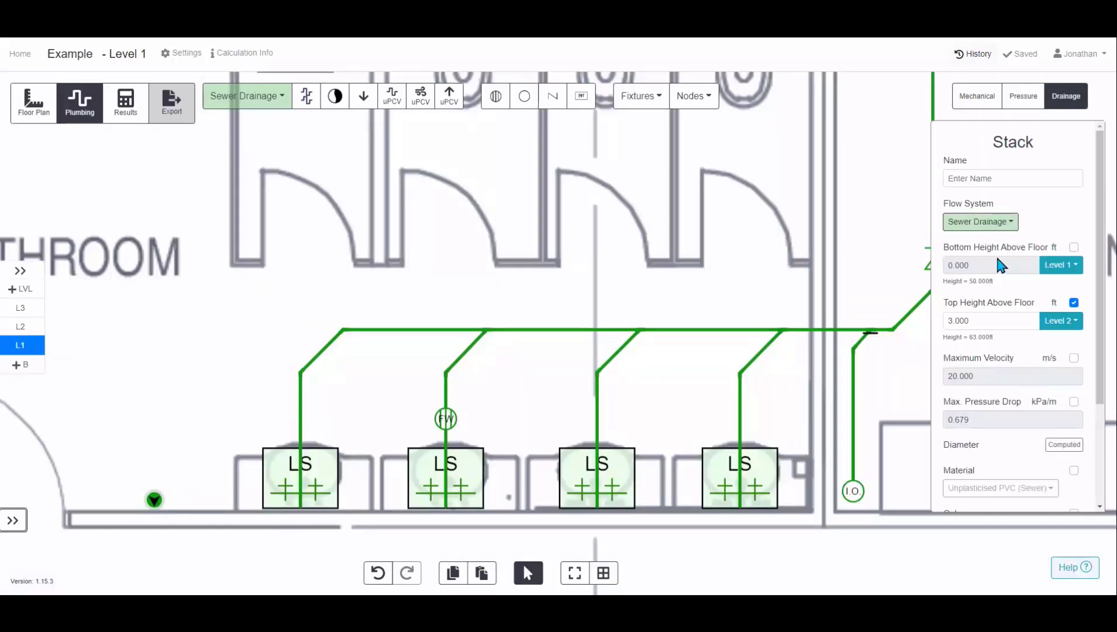
pyautogui.click(214, 354)
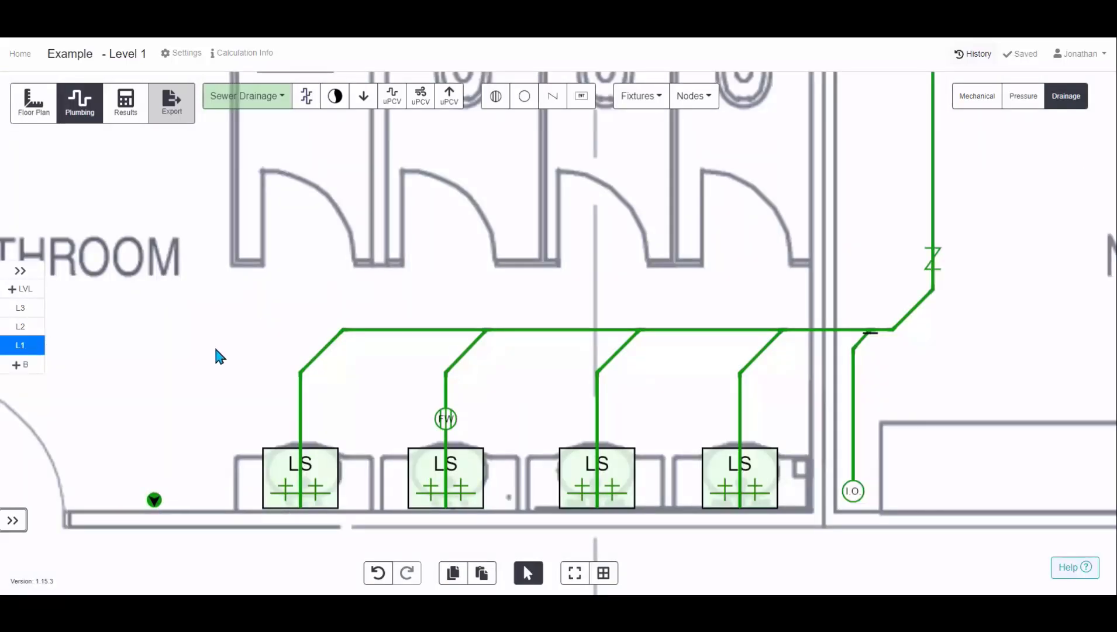
# Step: Draw a vent pipe from the Level 1 drain line down to the wall
pyautogui.click(392, 99)
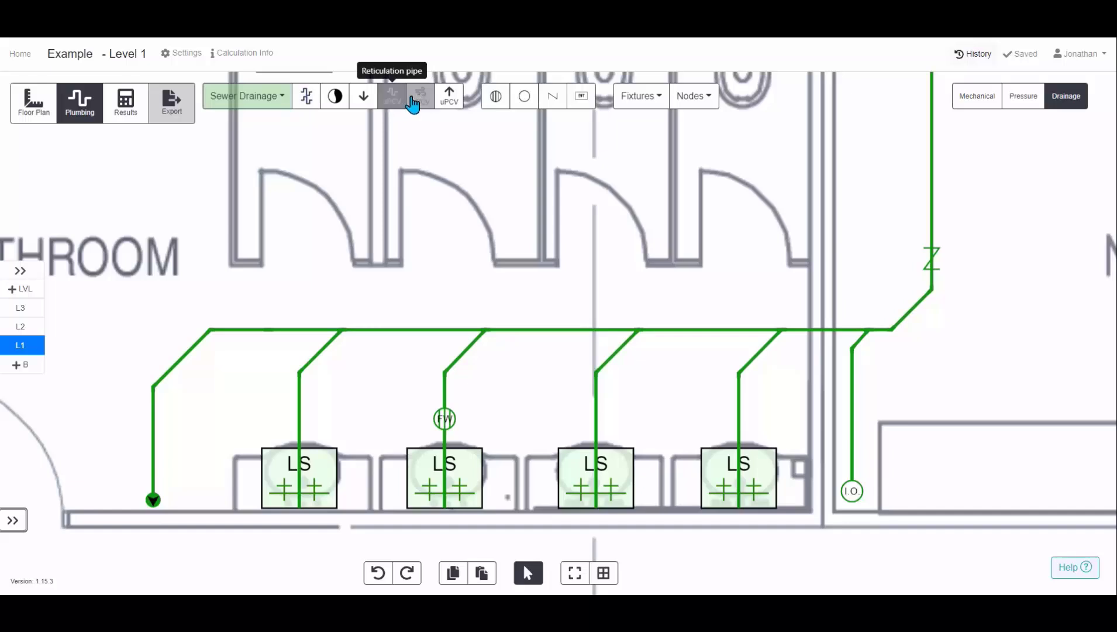
pyautogui.click(421, 100)
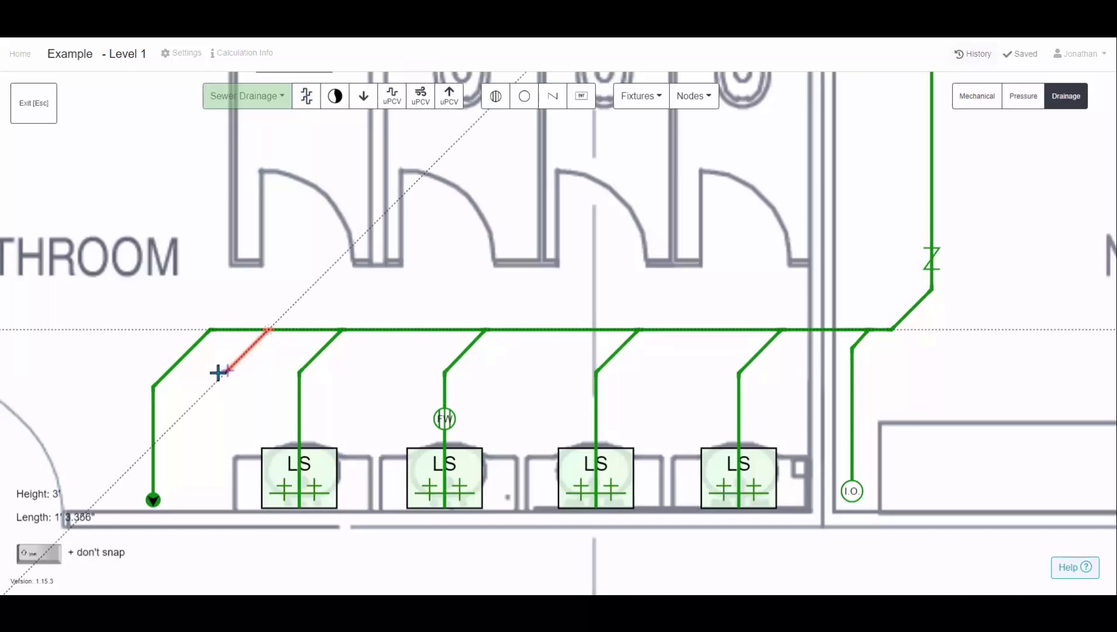
pyautogui.click(210, 516)
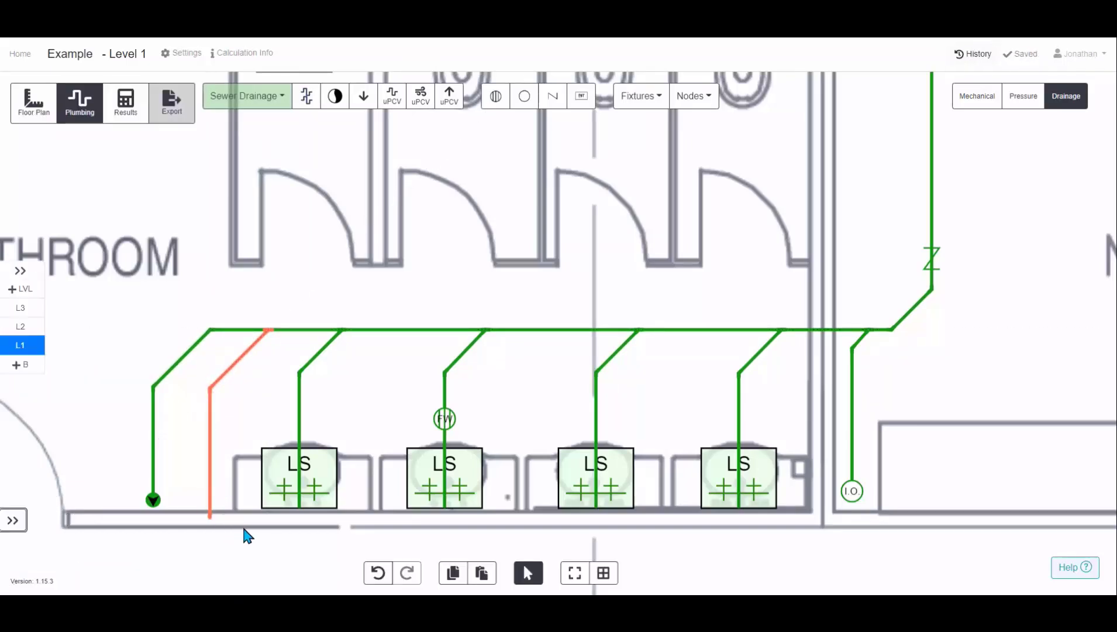
pyautogui.hscroll(-2, 257, 526)
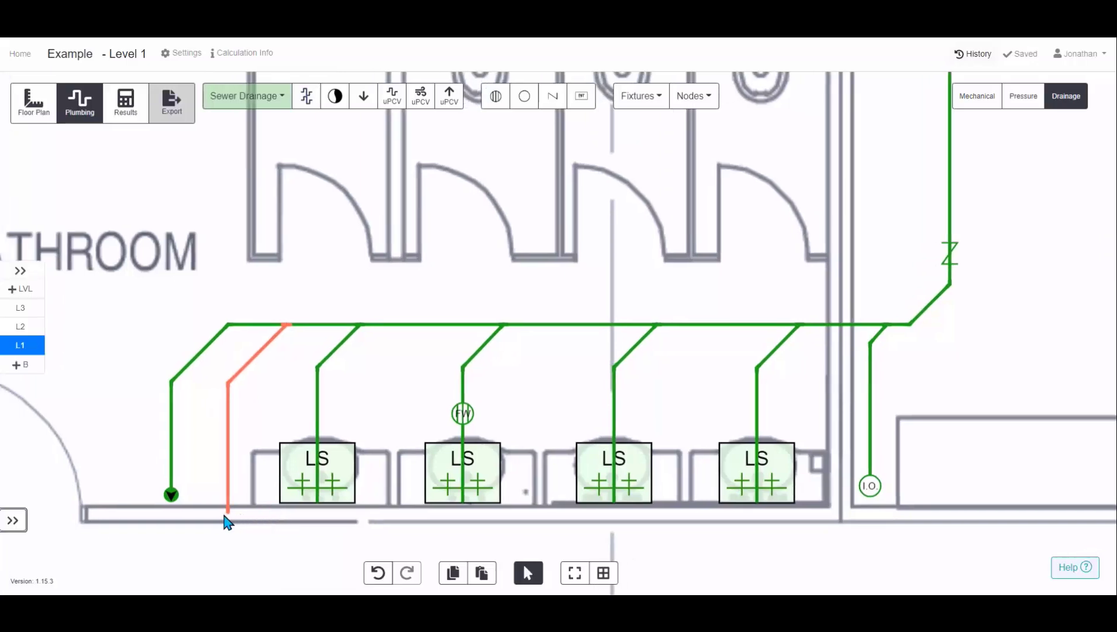
# Step: Name the vent pipe's cap end AAV
pyautogui.click(228, 512)
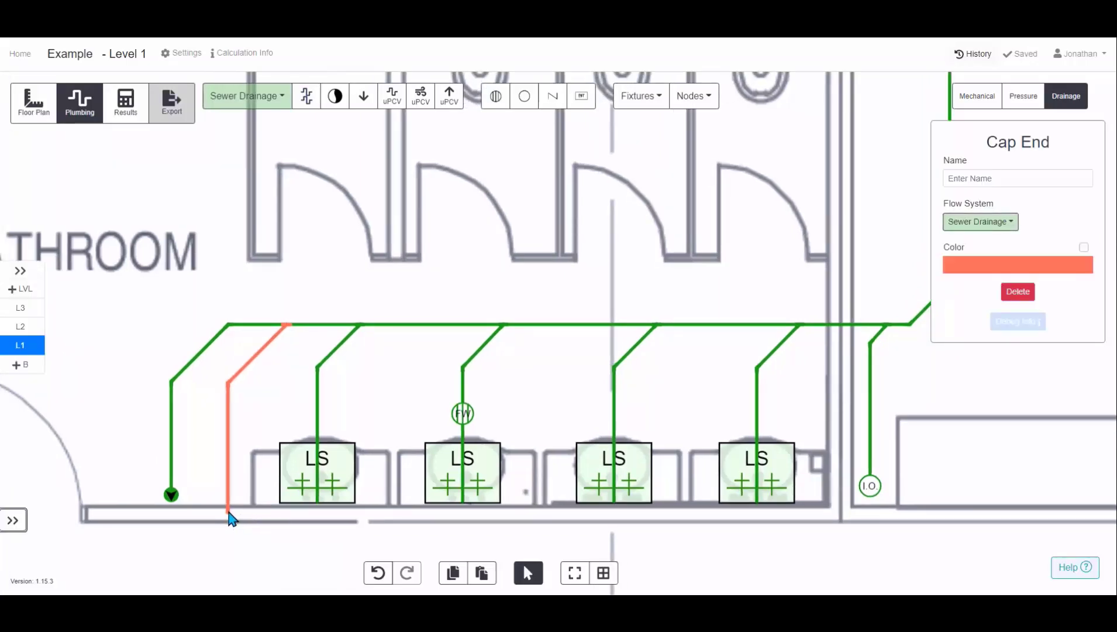
pyautogui.click(991, 177)
pyautogui.write('AAV')
pyautogui.click(674, 237)
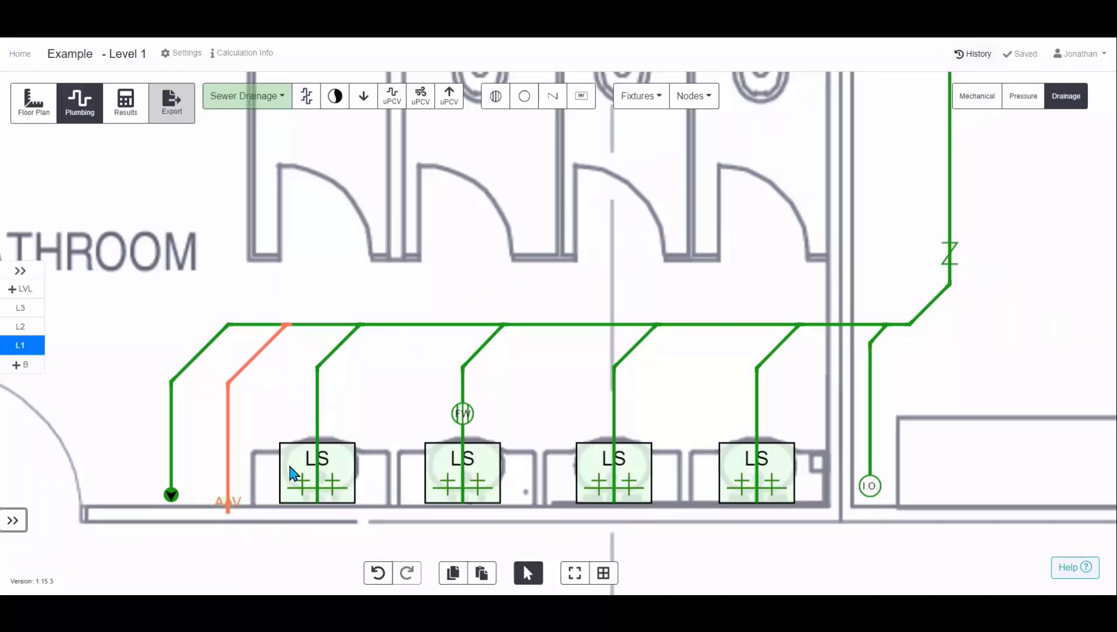
# Step: Place a uPVC vertical vent at the AAV pipe's end and open its properties
pyautogui.click(449, 108)
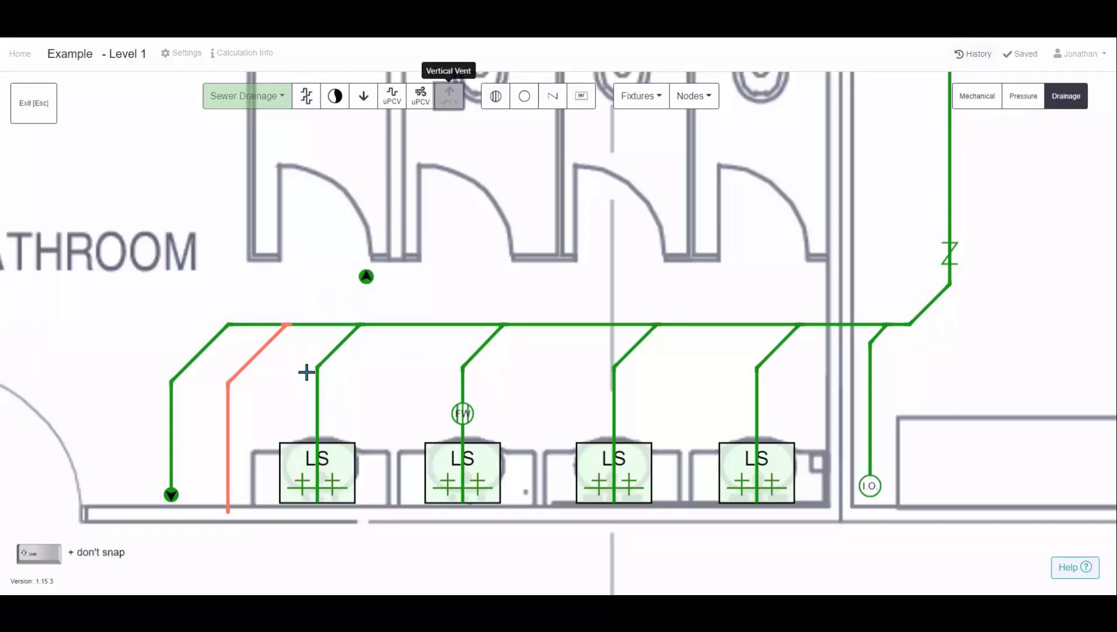
pyautogui.click(234, 511)
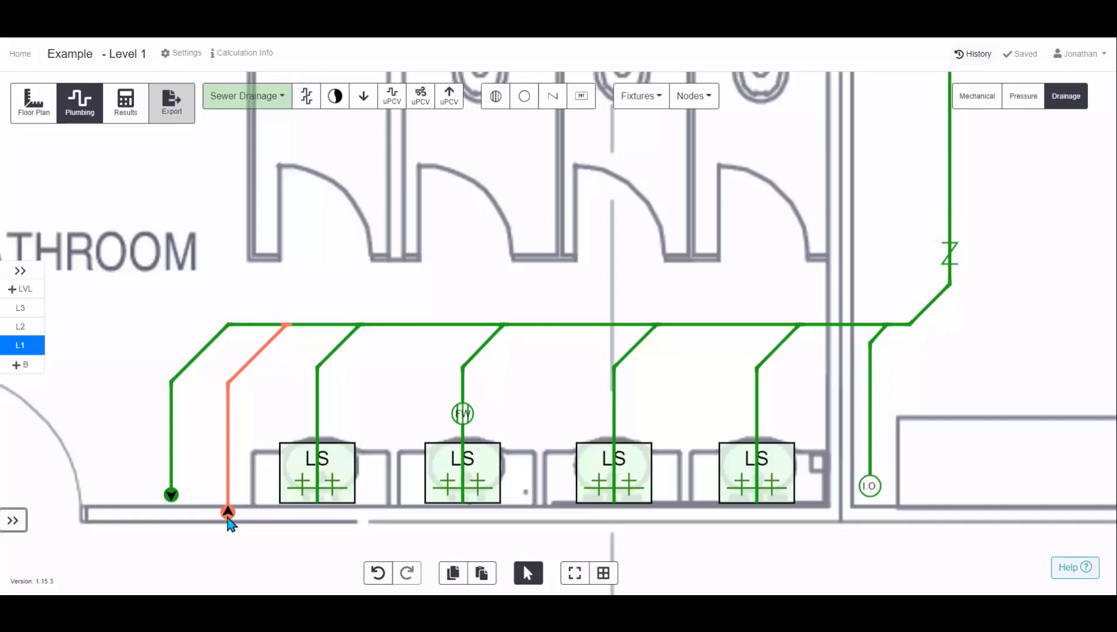
pyautogui.click(229, 515)
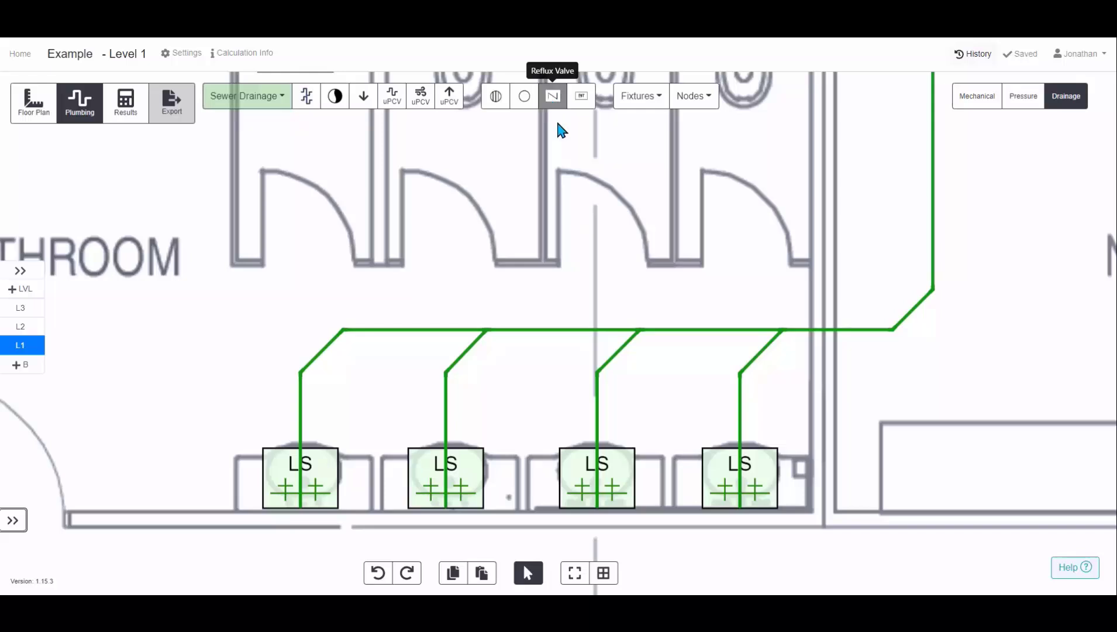
# Step: Add a reflux valve on the vertical riser and a floor waste by the second basin
pyautogui.click(554, 109)
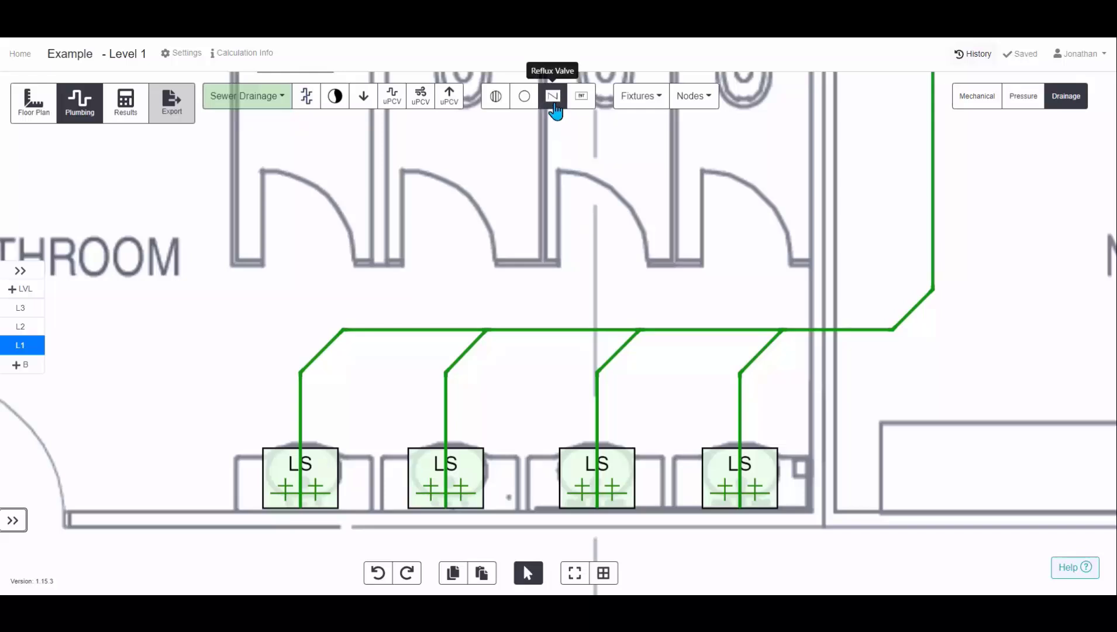
pyautogui.click(932, 257)
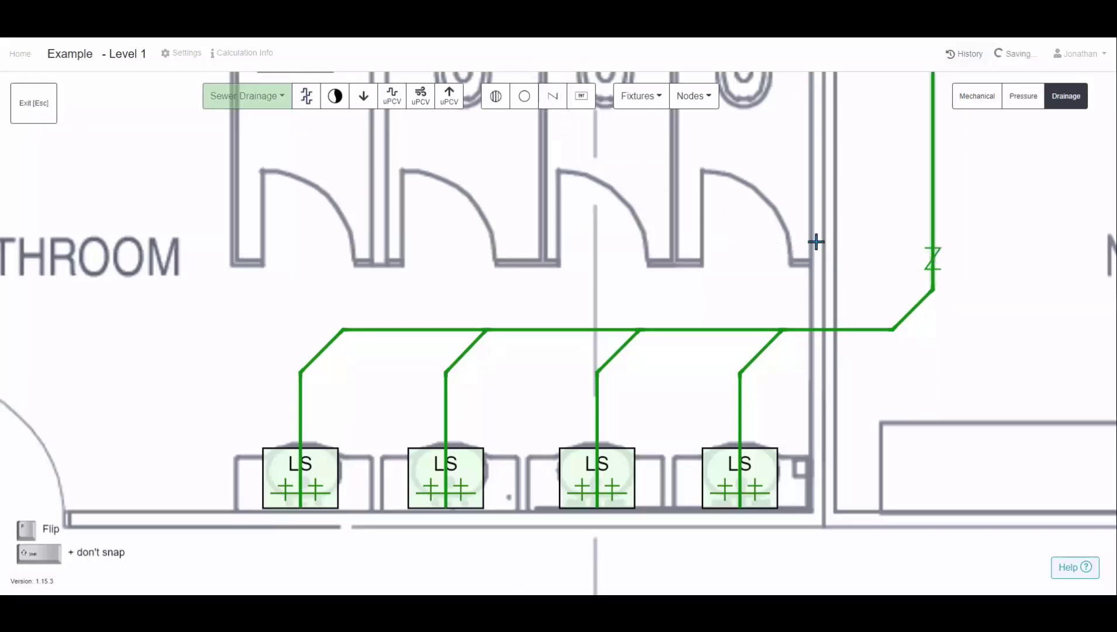
pyautogui.click(496, 96)
pyautogui.click(446, 418)
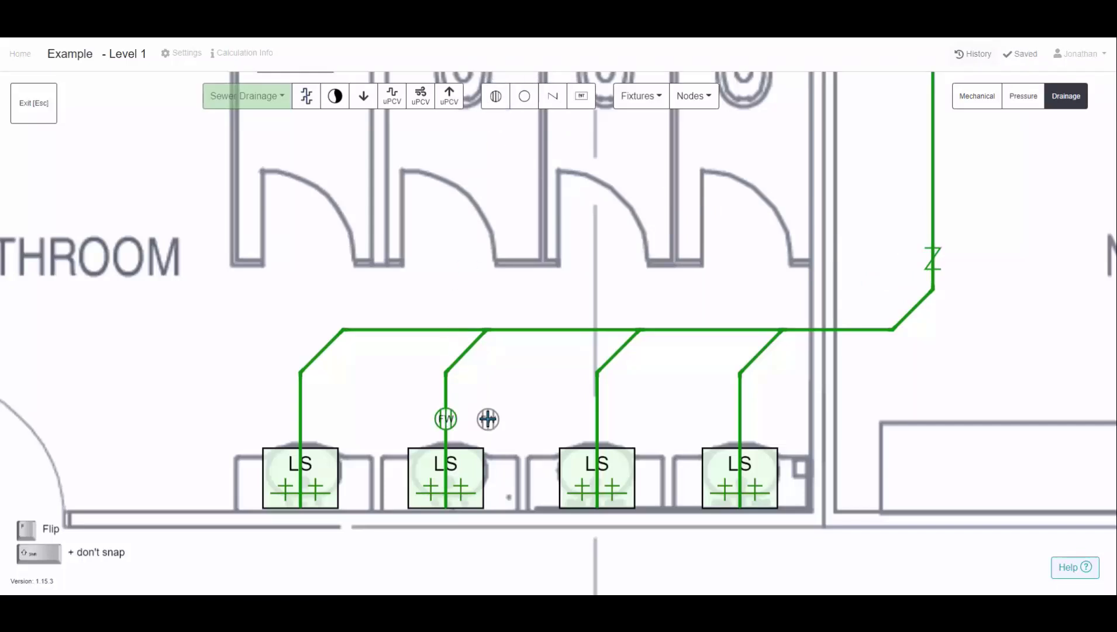
# Step: Place an inspection opening near the right wall and pipe it to the main drain
pyautogui.click(524, 96)
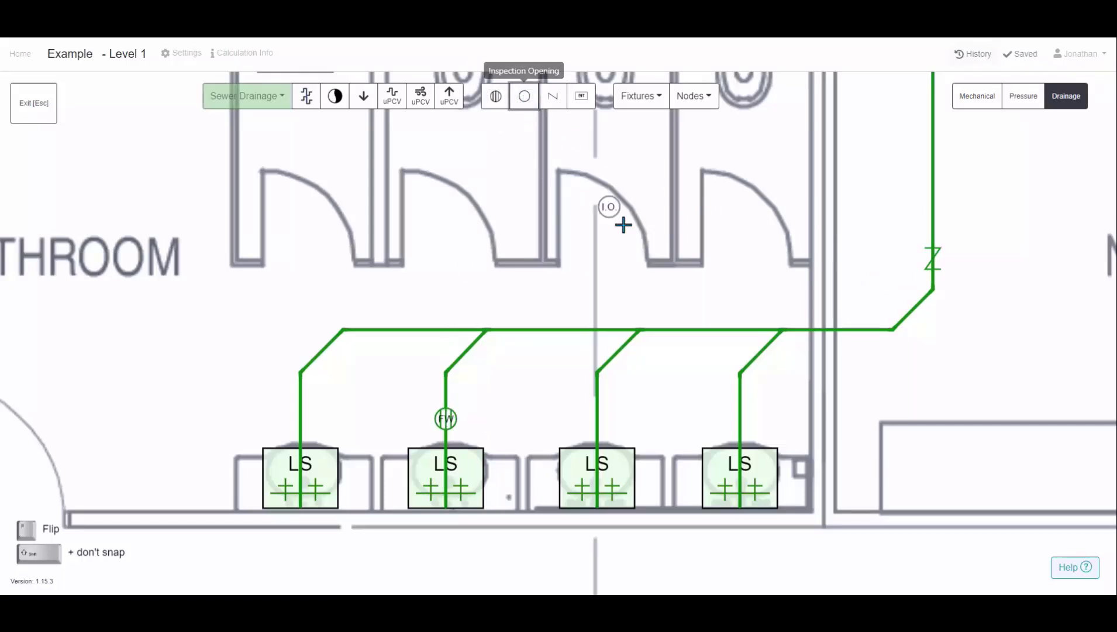
pyautogui.click(853, 490)
pyautogui.press('Escape')
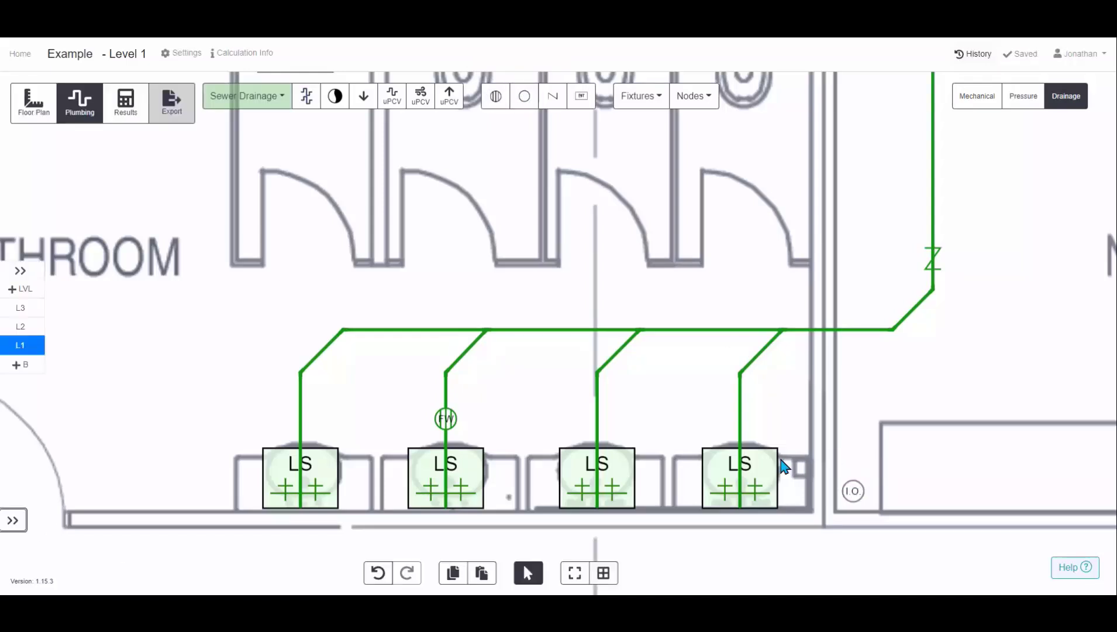
pyautogui.click(391, 99)
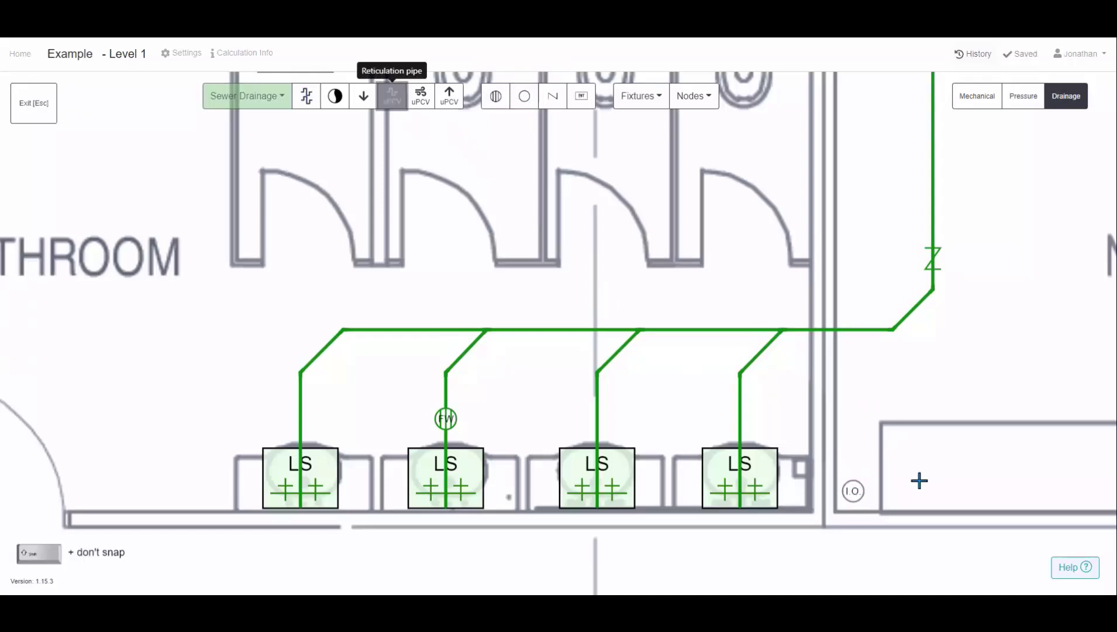
pyautogui.click(854, 490)
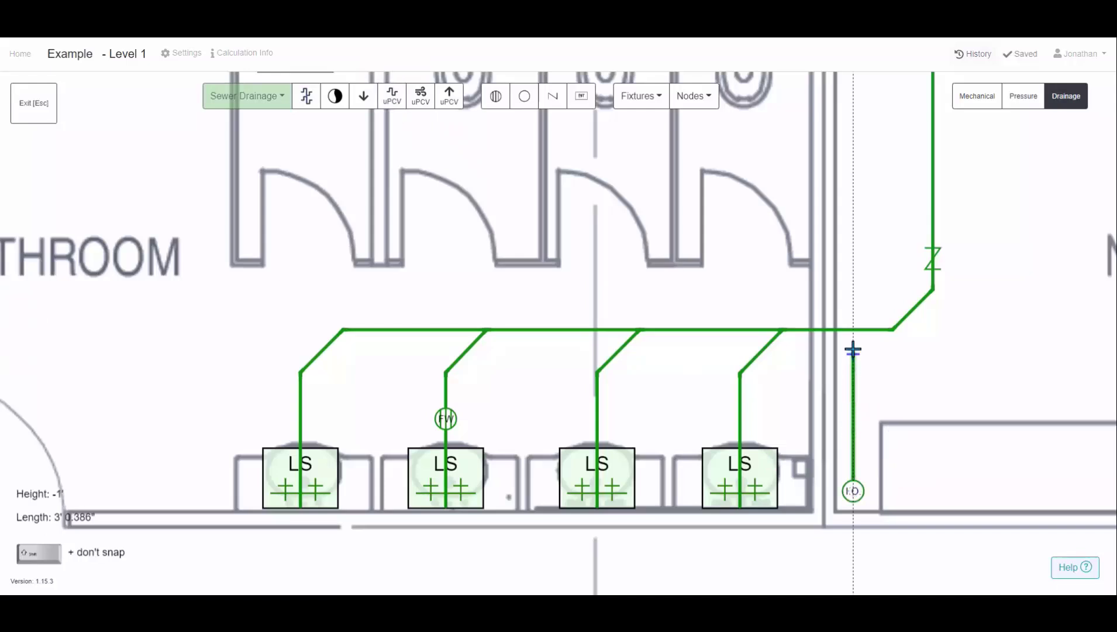
pyautogui.click(869, 331)
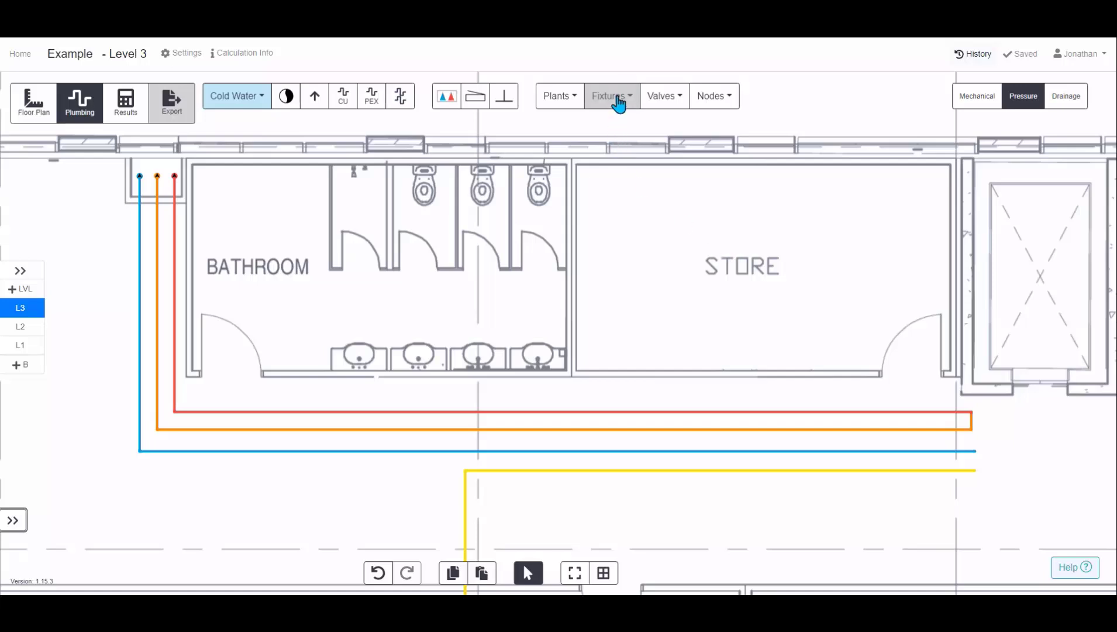
# Step: Place a Shower node and a Basin node in the Level 3 store room
pyautogui.click(615, 101)
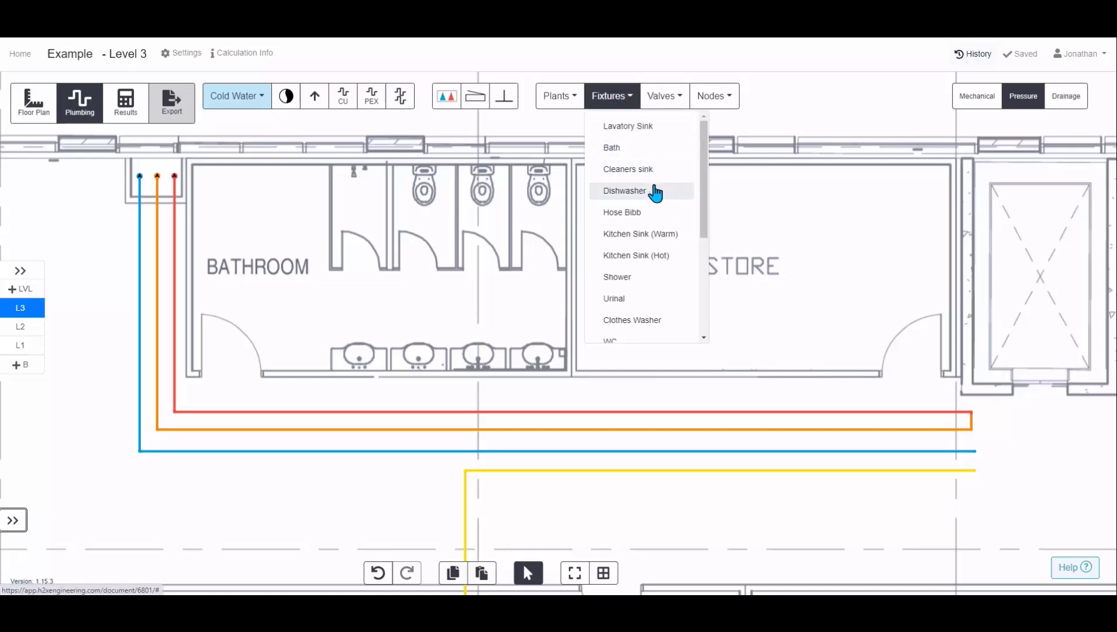
pyautogui.click(713, 104)
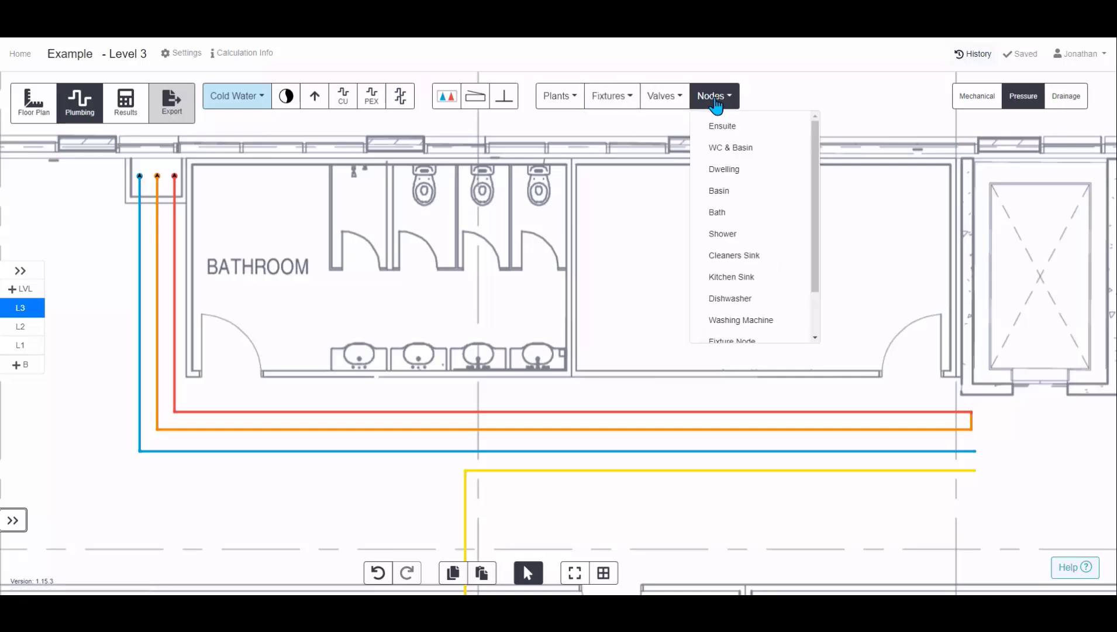
pyautogui.click(737, 235)
pyautogui.click(804, 188)
pyautogui.click(701, 103)
pyautogui.click(742, 191)
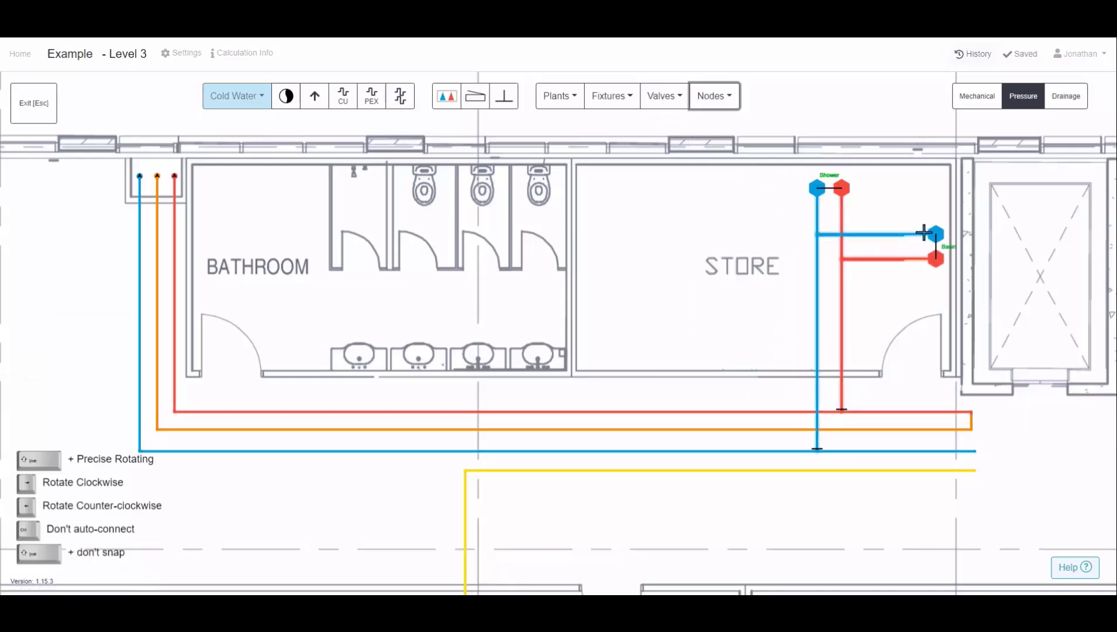
pyautogui.click(924, 232)
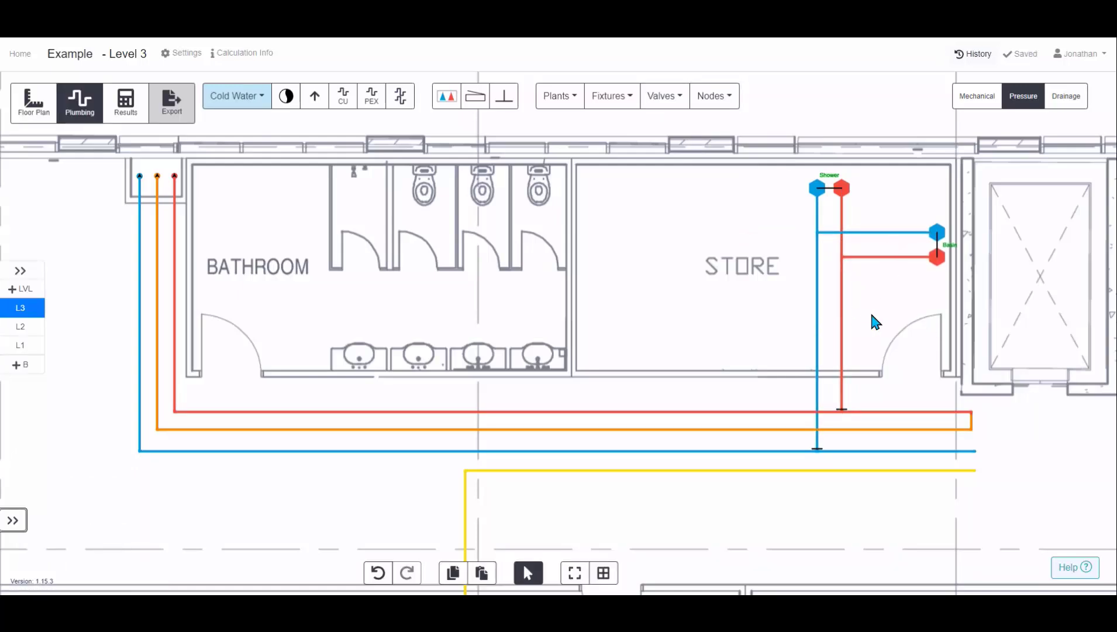
# Step: Check the Basin node's load properties, pan to show the bathroom, and browse the load node list
pyautogui.click(936, 234)
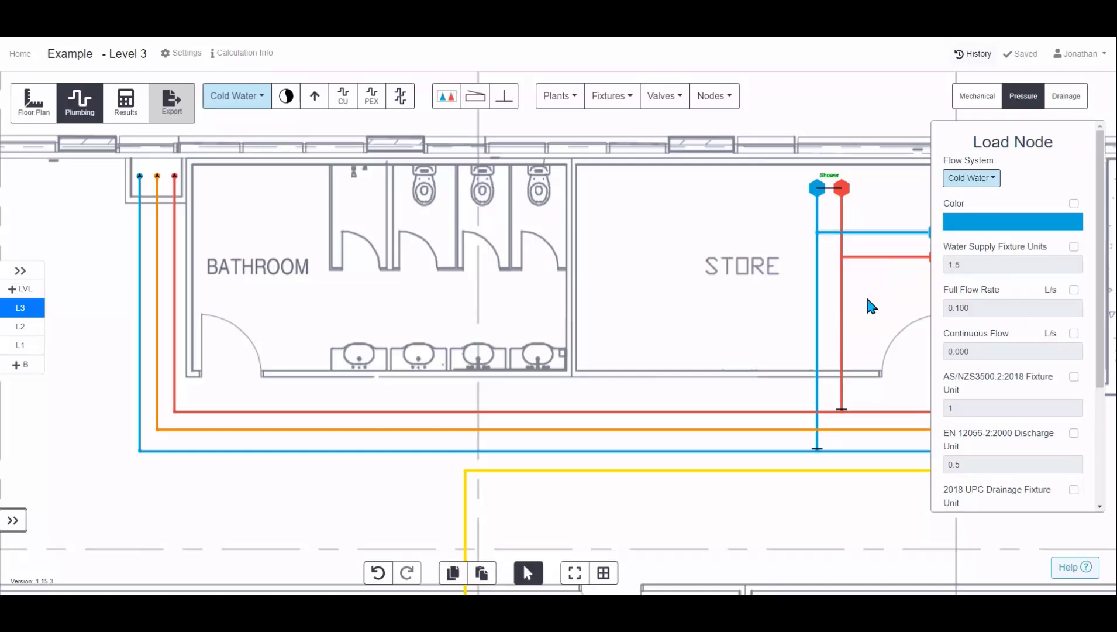
pyautogui.click(879, 304)
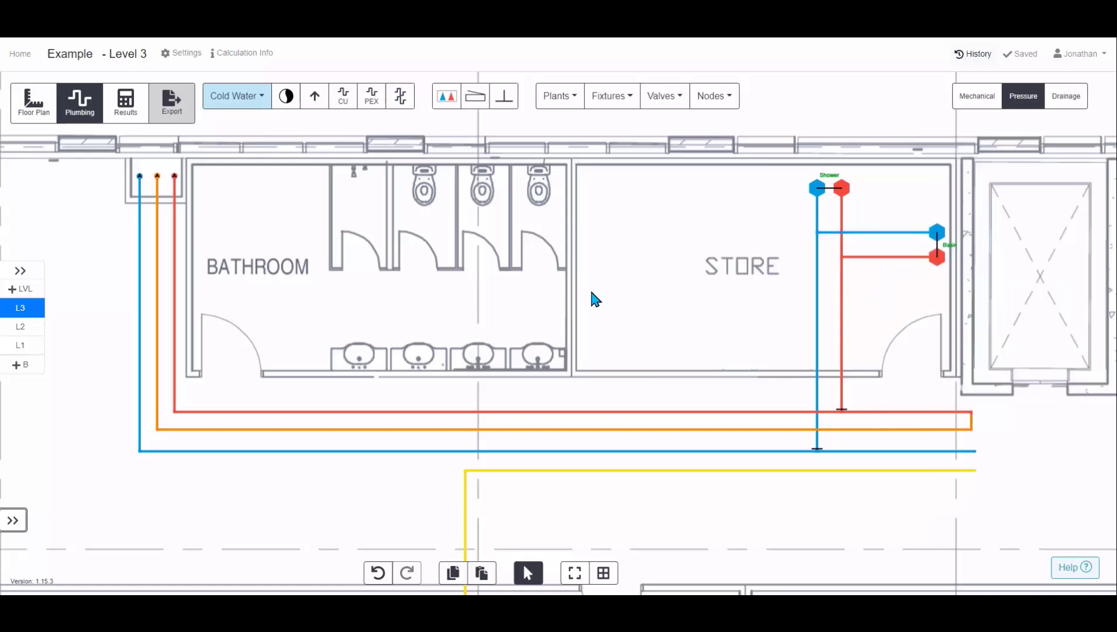
pyautogui.moveTo(592, 299); pyautogui.dragTo(733, 311)
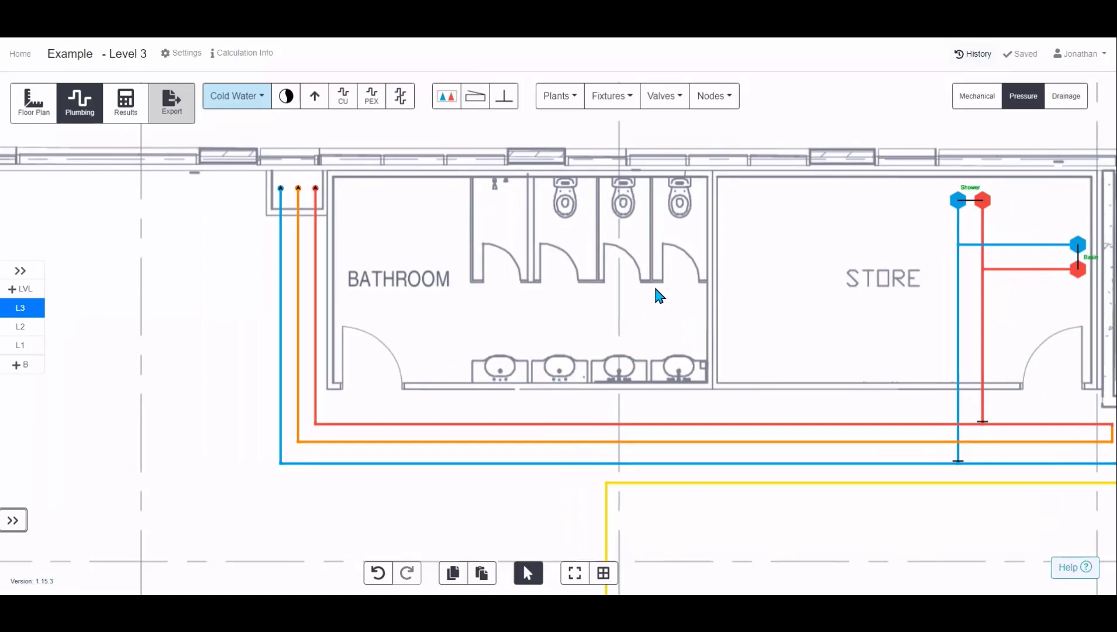
pyautogui.click(714, 96)
pyautogui.scroll(-1, 817, 173)
pyautogui.scroll(-2, 816, 172)
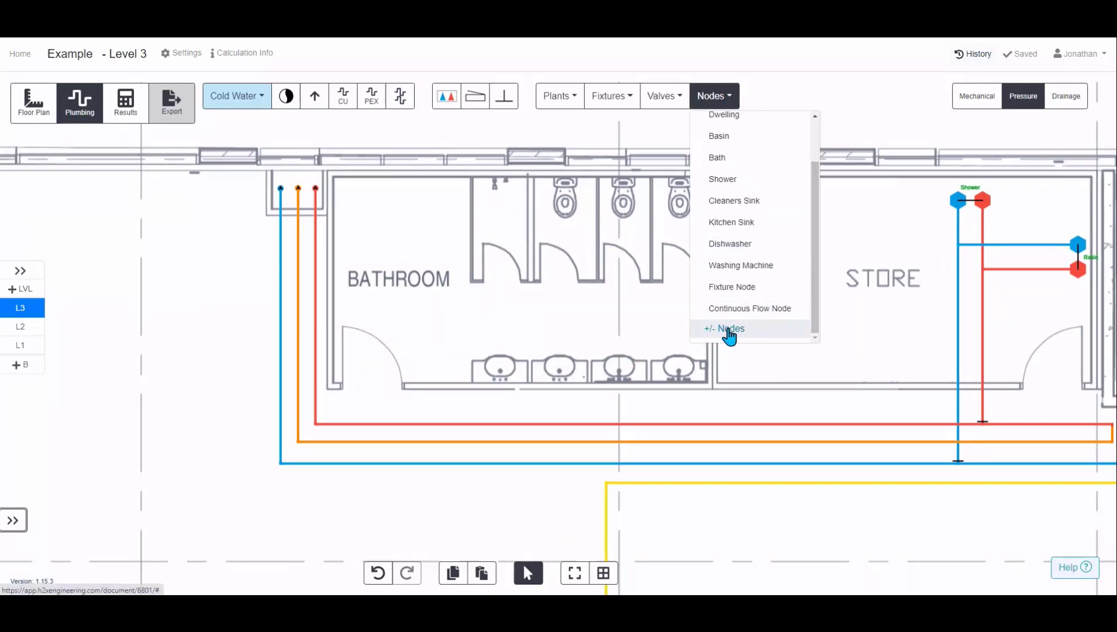
# Step: Start a new fixture group named Bathroom with a 20–75 psi pressure range
pyautogui.click(721, 332)
pyautogui.click(572, 472)
pyautogui.click(576, 79)
pyautogui.click(606, 125)
pyautogui.click(581, 104)
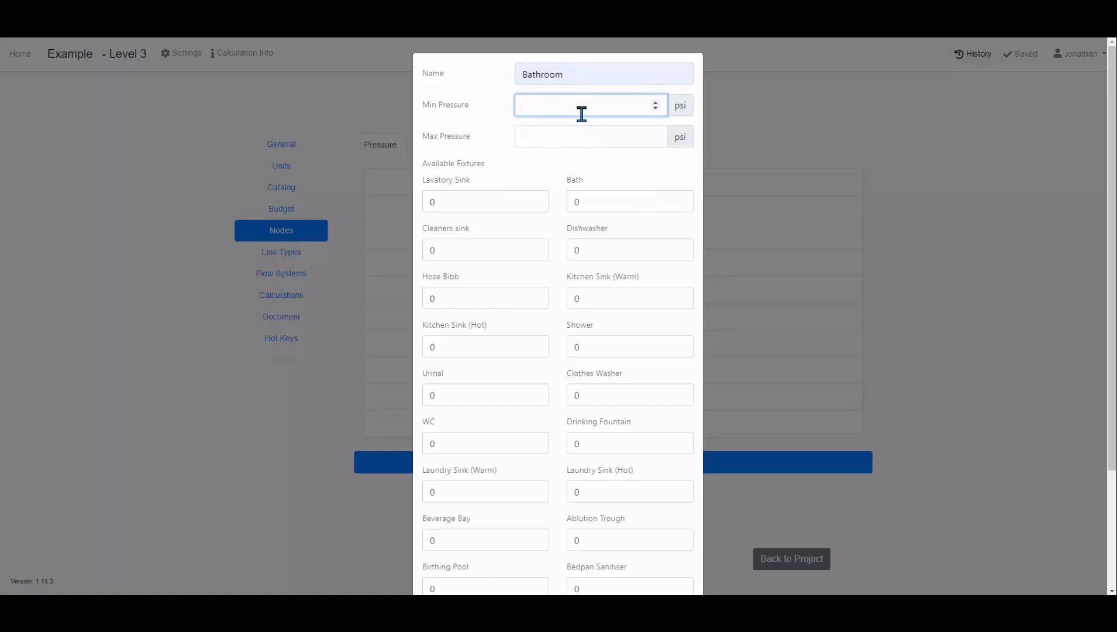
pyautogui.press('Tab')
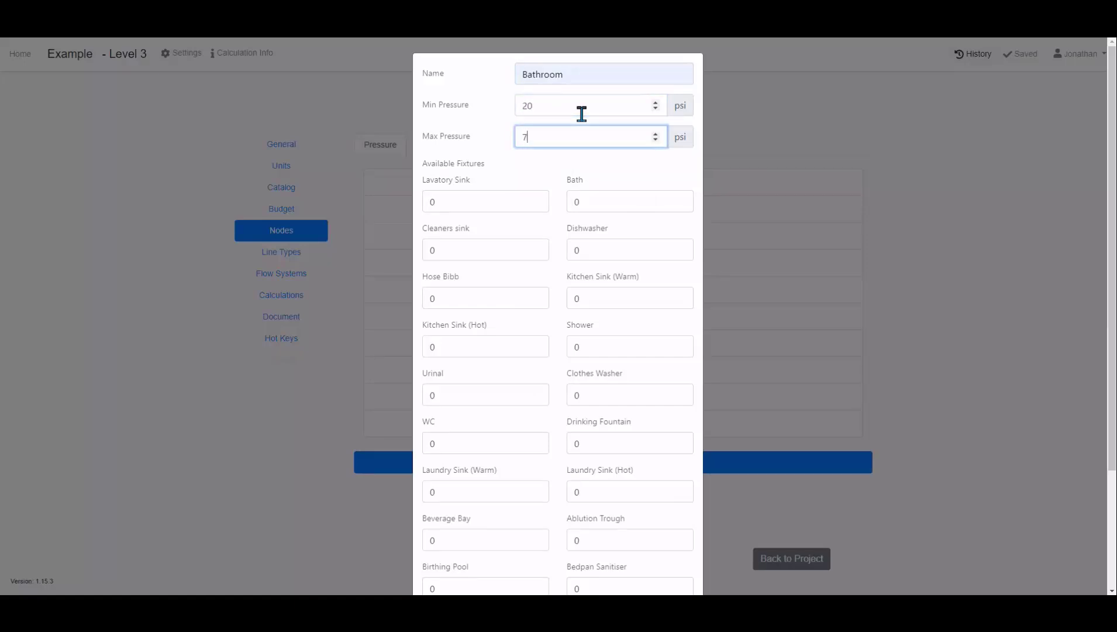
pyautogui.click(540, 175)
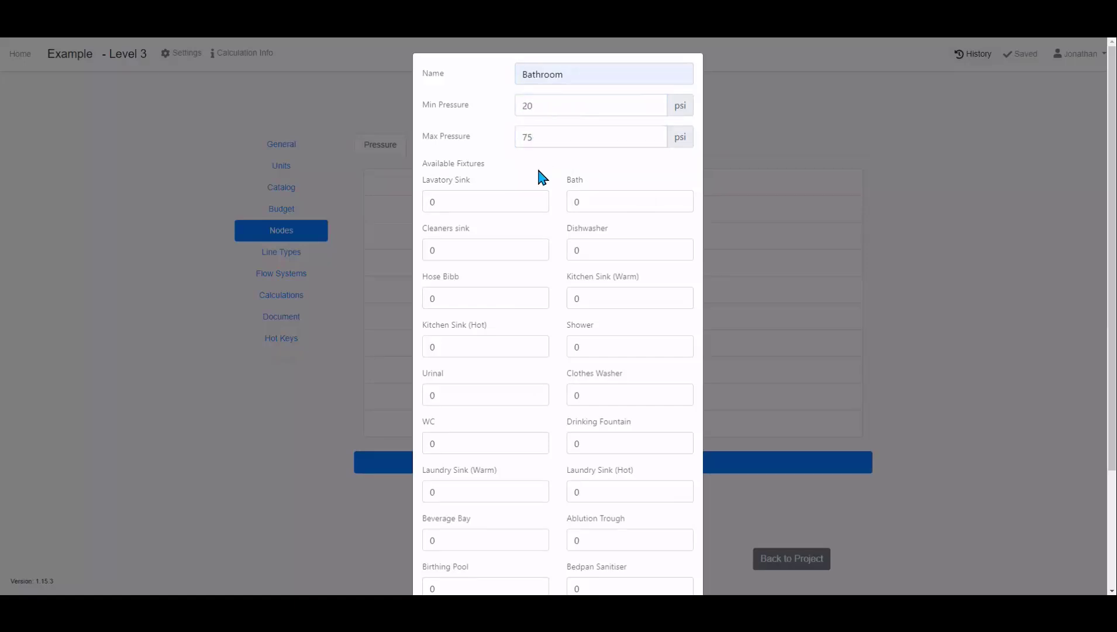
# Step: Set counts of 4 lavatory sinks, 3 WCs and 1 shower, then create the group
pyautogui.doubleClick(430, 200)
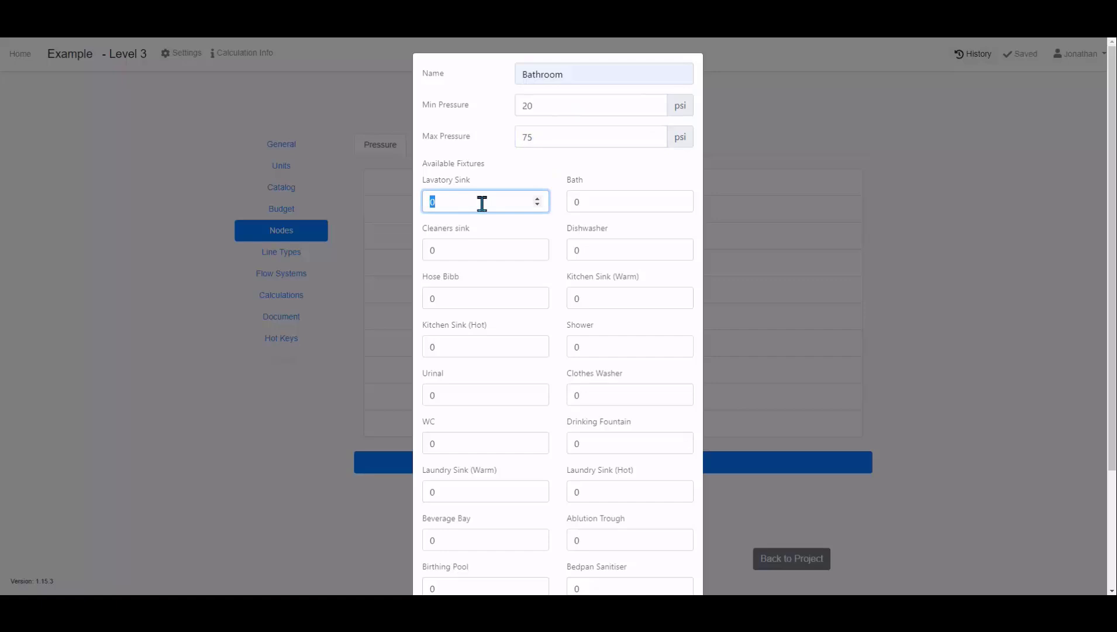
pyautogui.write('4')
pyautogui.press('Tab')
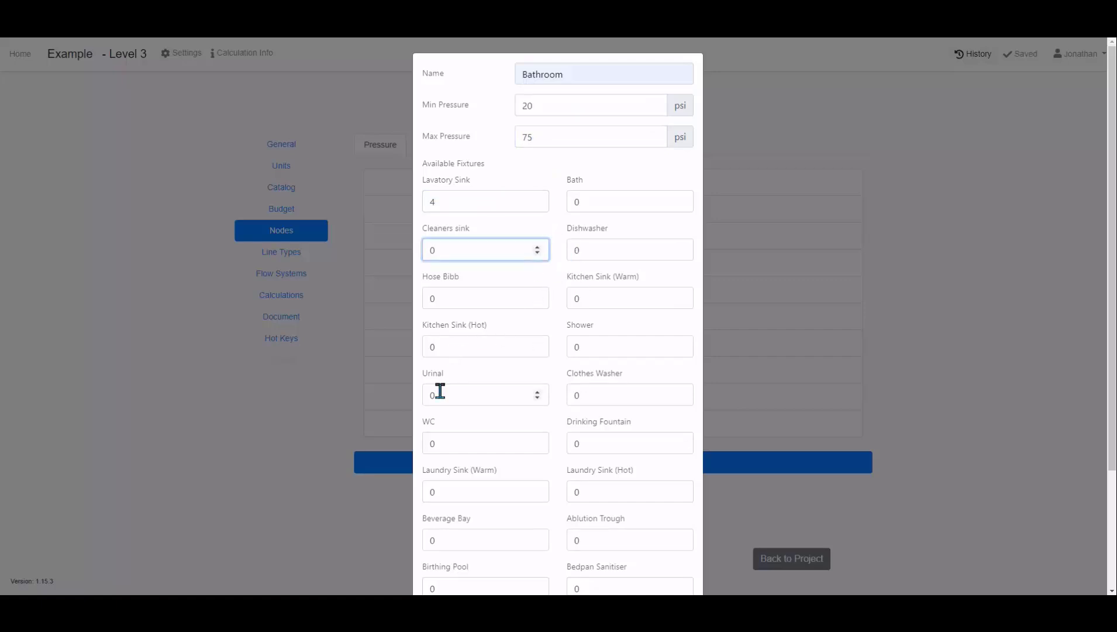
pyautogui.click(431, 442)
pyautogui.write('3')
pyautogui.click(575, 345)
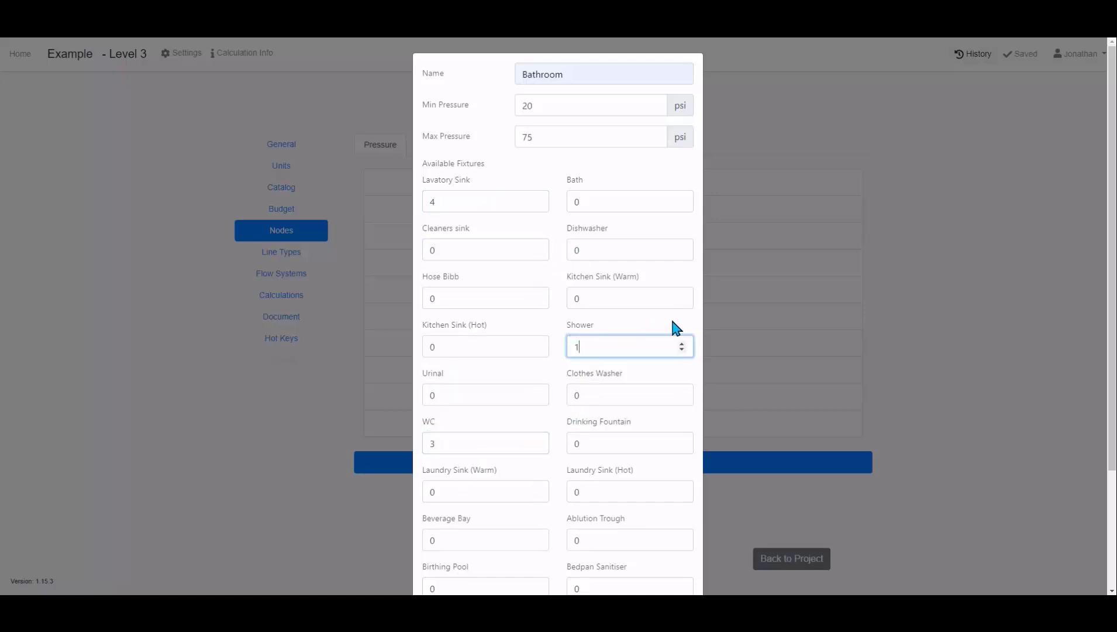
pyautogui.scroll(-5, 672, 327)
pyautogui.click(621, 579)
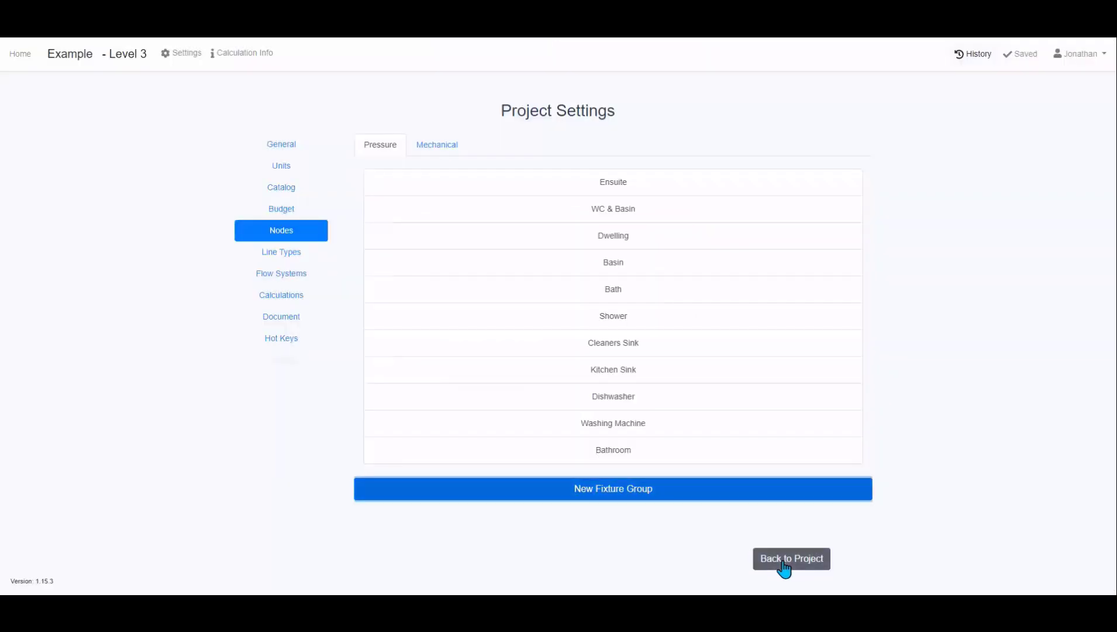
pyautogui.click(784, 567)
# Step: Place the new Bathroom load node on the plan and inspect its properties and hot-water side
pyautogui.click(732, 95)
pyautogui.scroll(-3, 805, 146)
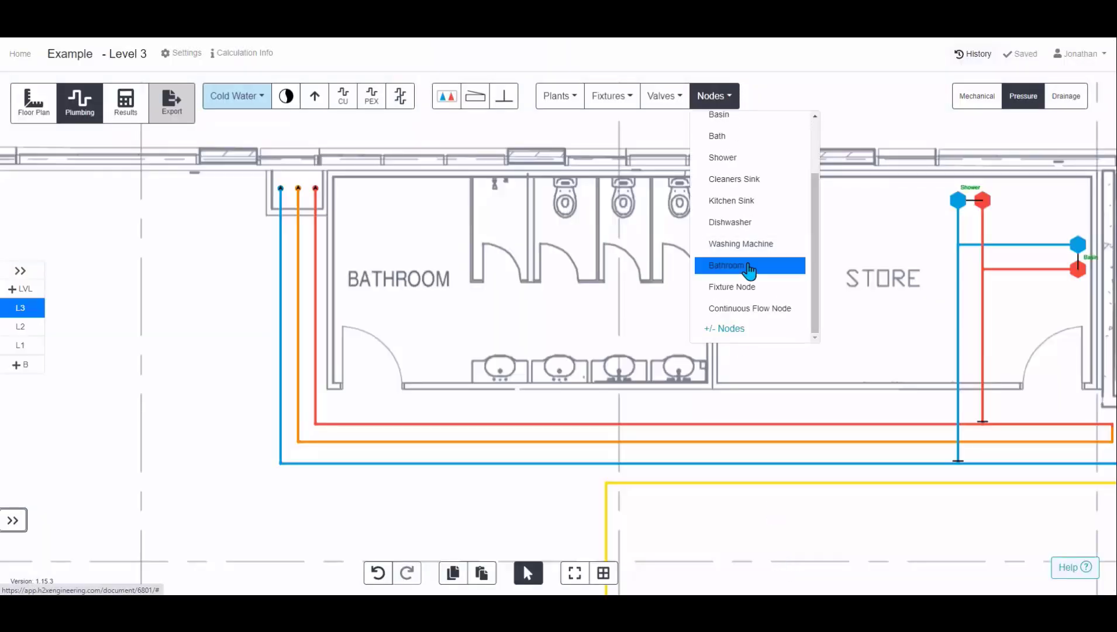
pyautogui.click(728, 266)
pyautogui.click(532, 231)
pyautogui.click(545, 237)
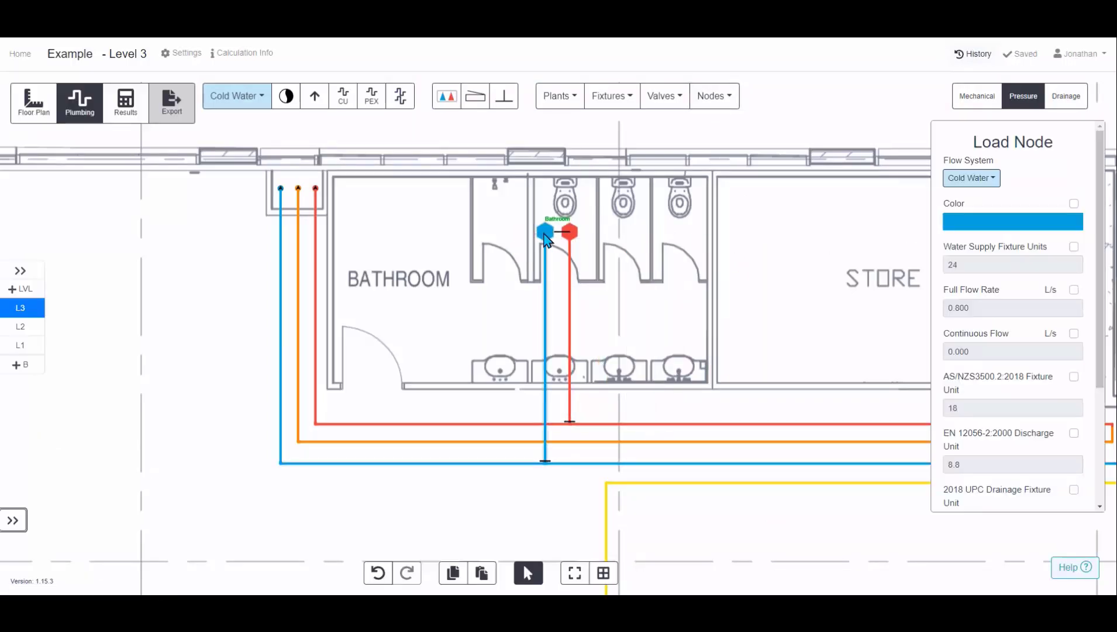
pyautogui.click(570, 239)
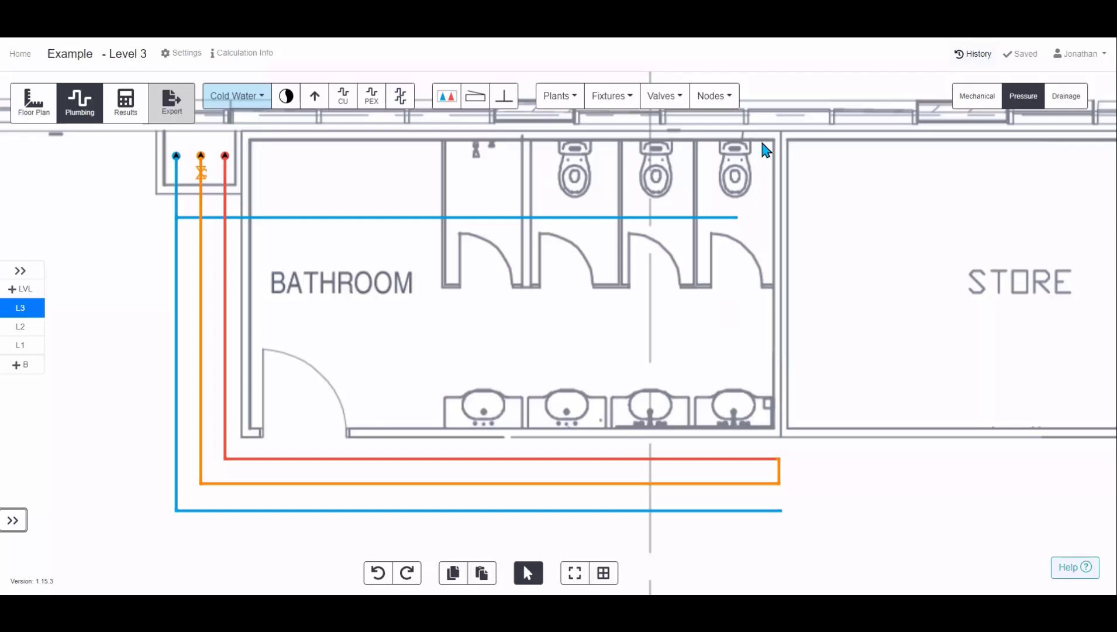
# Step: Place a 1-fixture-unit Fixture Node on the bottom cold-water pipe
pyautogui.click(728, 97)
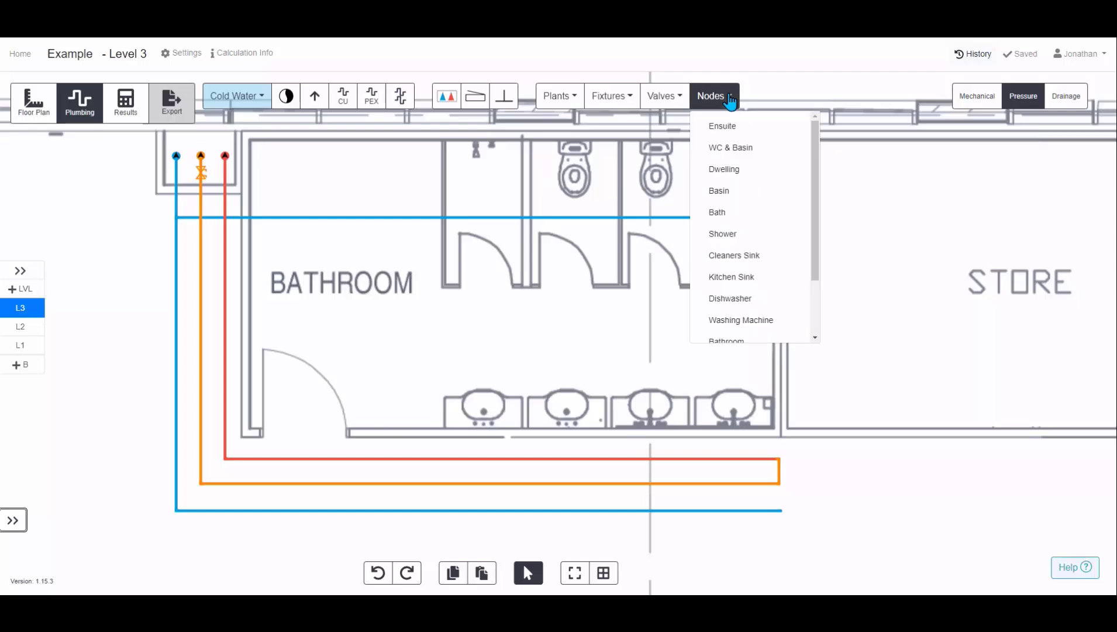
pyautogui.click(560, 149)
pyautogui.click(608, 99)
pyautogui.moveTo(705, 147)
pyautogui.mouseDown()
pyautogui.moveTo(707, 229)
pyautogui.moveTo(707, 144)
pyautogui.mouseUp()
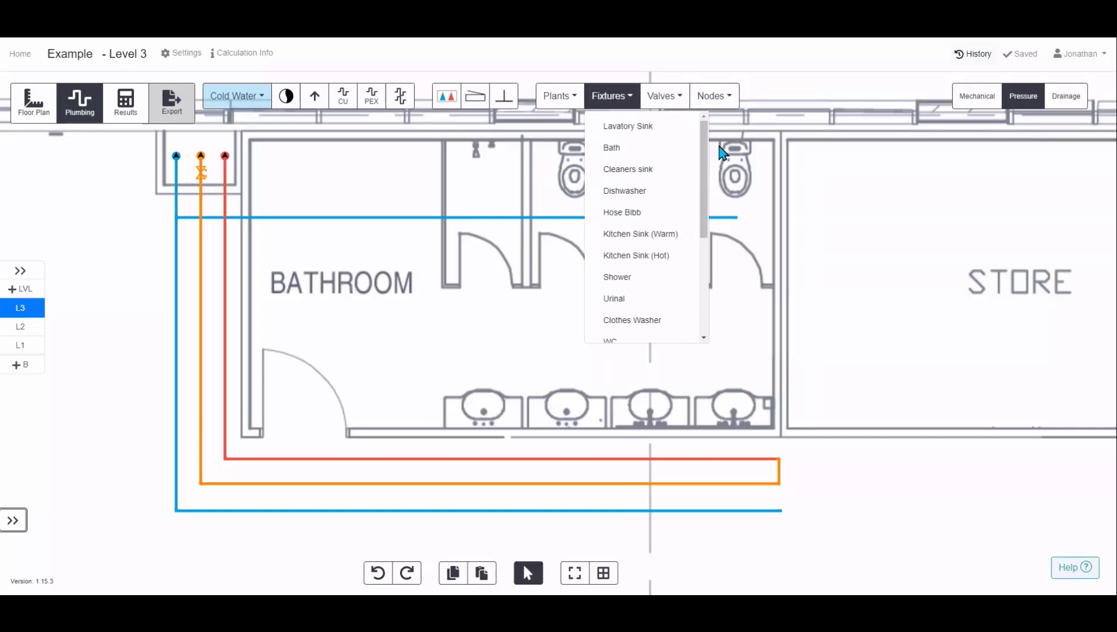
pyautogui.click(729, 168)
pyautogui.click(718, 104)
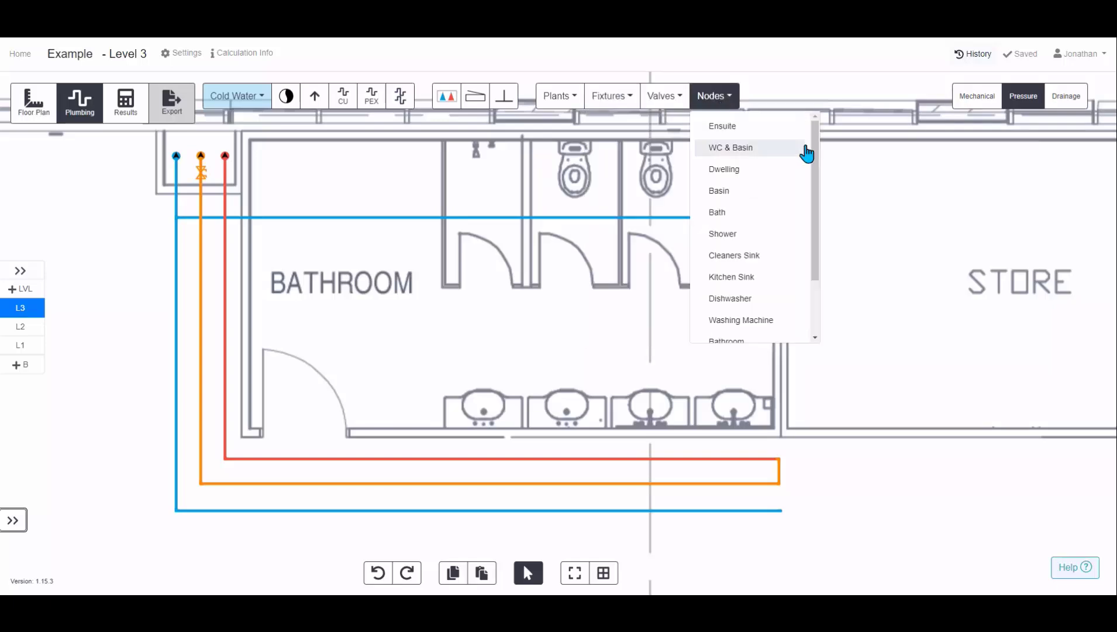
pyautogui.moveTo(816, 170); pyautogui.dragTo(817, 244)
pyautogui.click(757, 288)
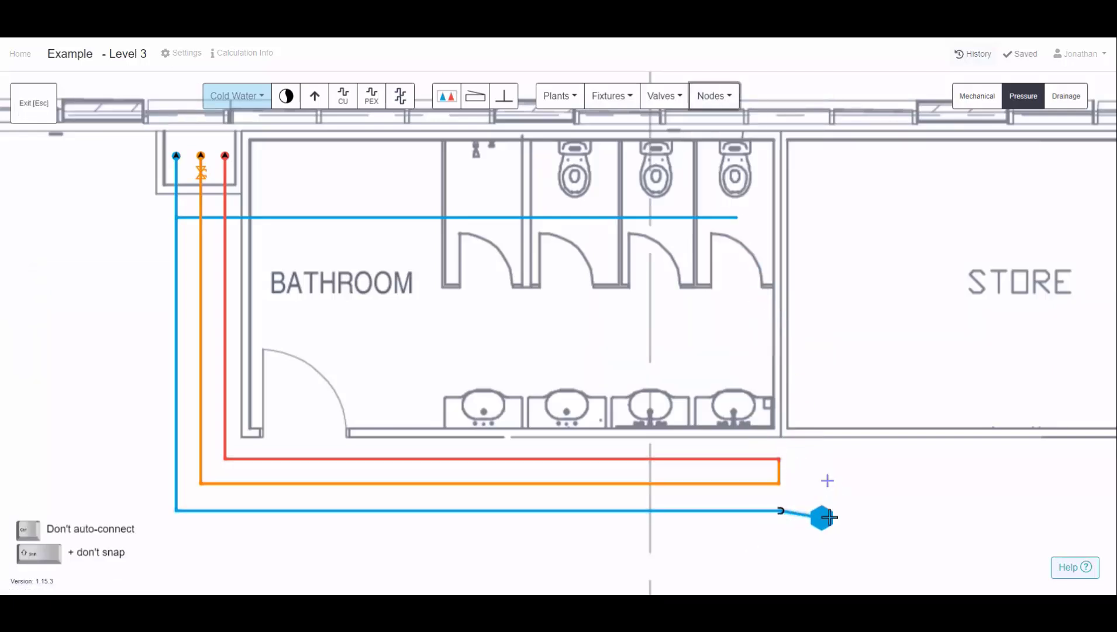
pyautogui.click(718, 554)
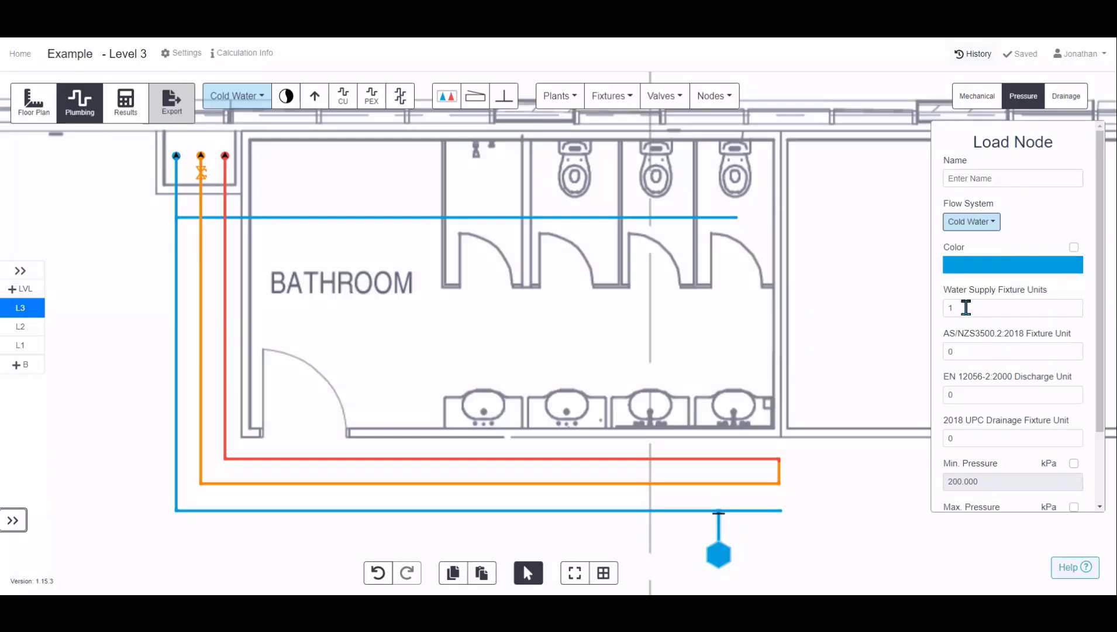
# Step: Delete the leftover cold pipe stub beyond the new fixture node
pyautogui.scroll(-3, 965, 307)
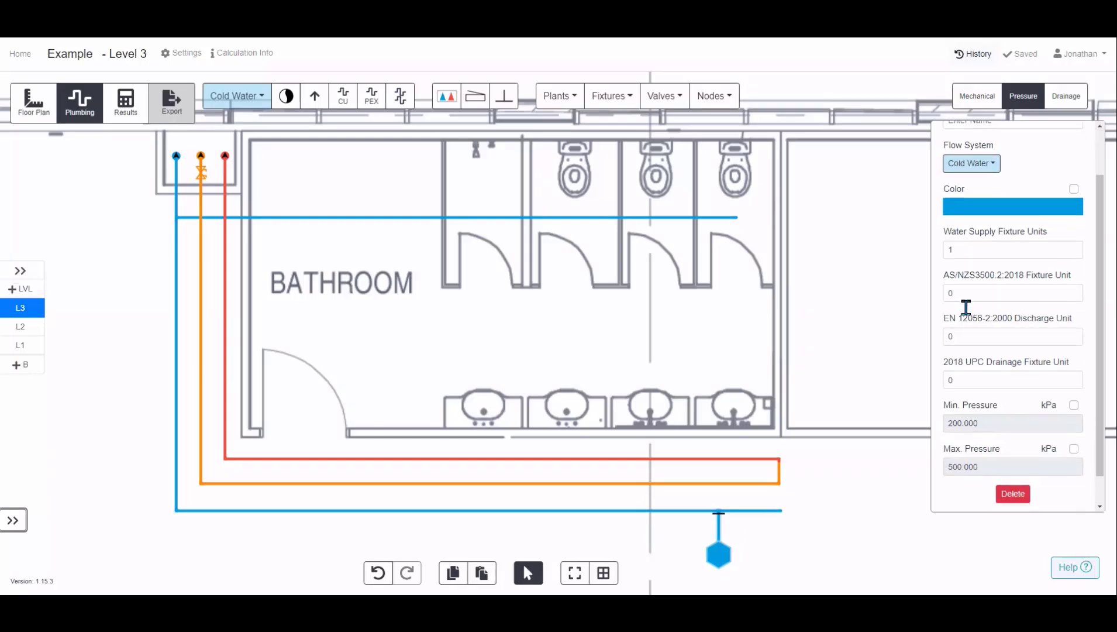
pyautogui.click(857, 474)
pyautogui.click(772, 512)
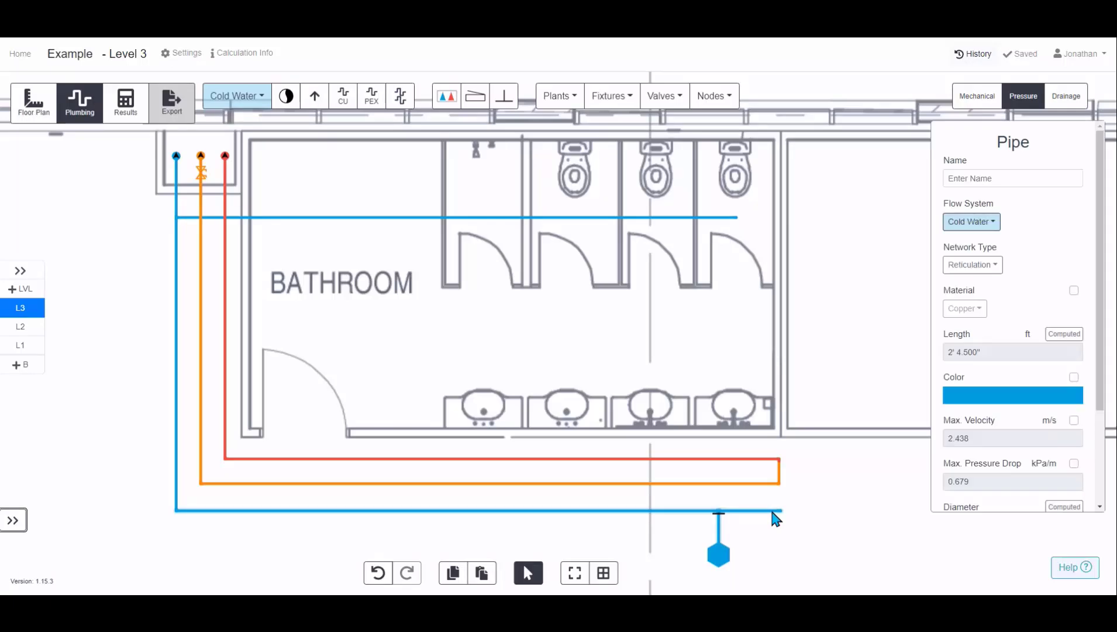
pyautogui.press('Delete')
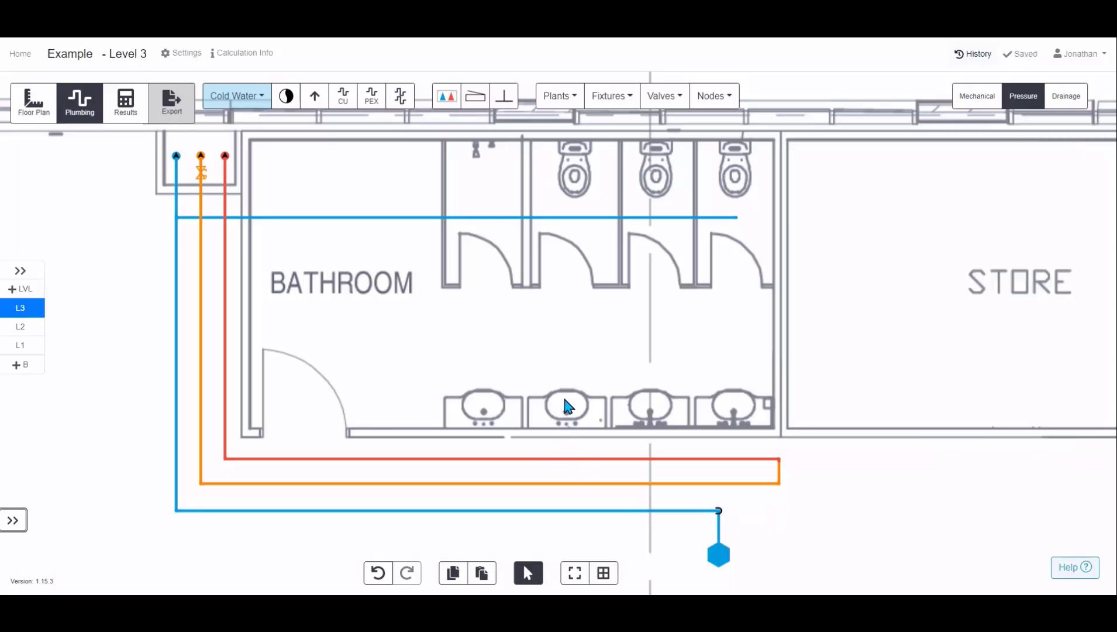
# Step: Place two upright WC fixtures on the first two toilets of the bathroom
pyautogui.scroll(4, 602, 135)
pyautogui.click(627, 98)
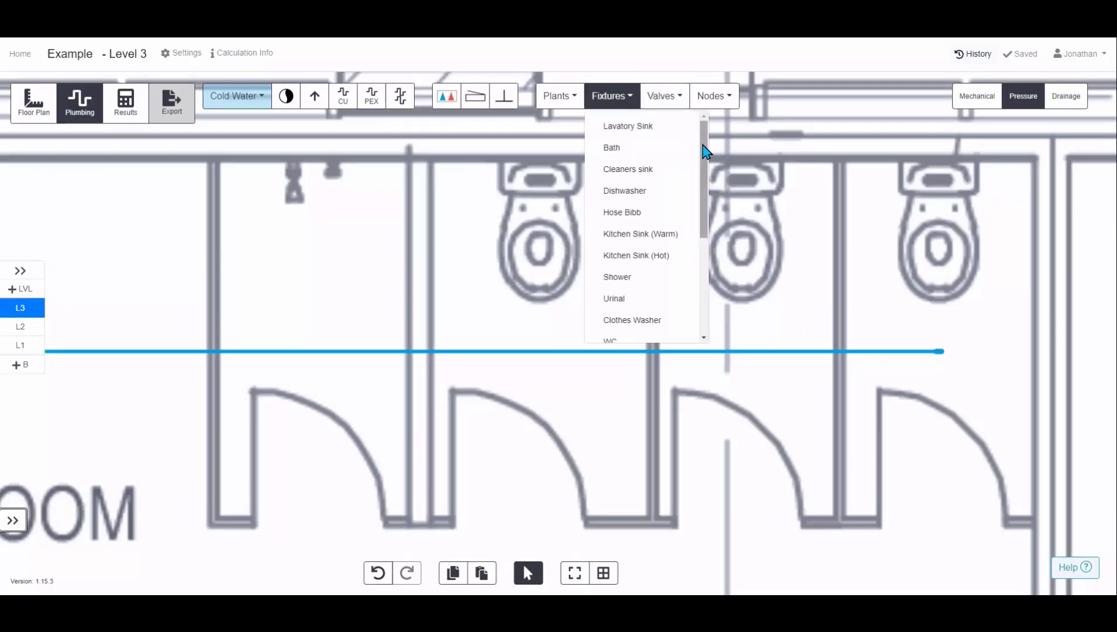
pyautogui.scroll(-3, 678, 193)
pyautogui.click(615, 260)
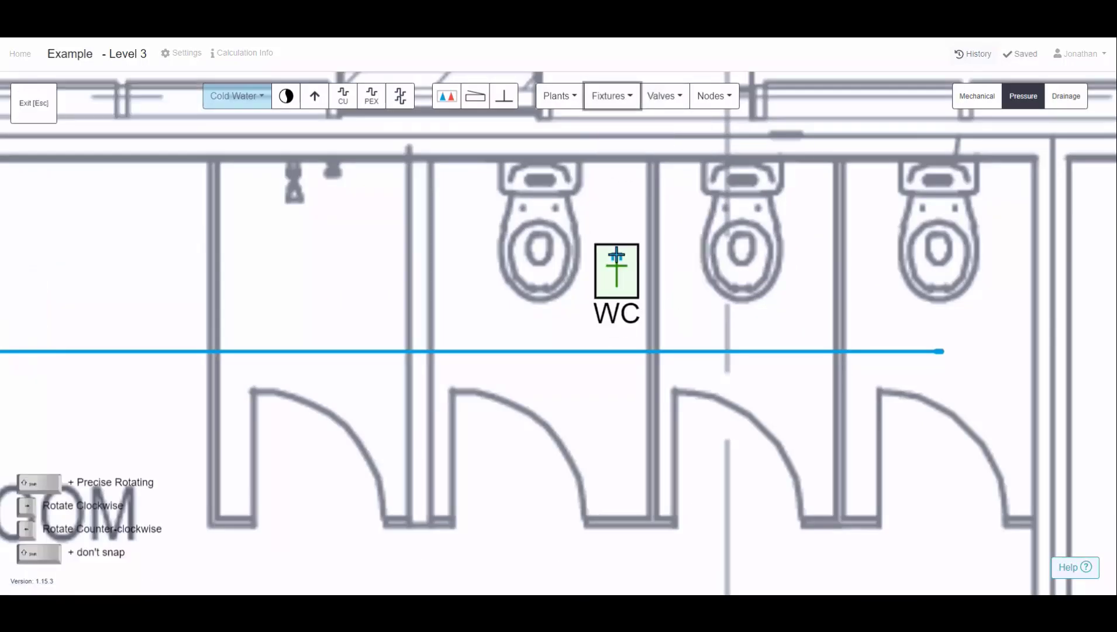
pyautogui.press('Left')
pyautogui.press('Left')
pyautogui.press('Left')
pyautogui.press('Left')
pyautogui.press('Left')
pyautogui.press('Left')
pyautogui.press('Left')
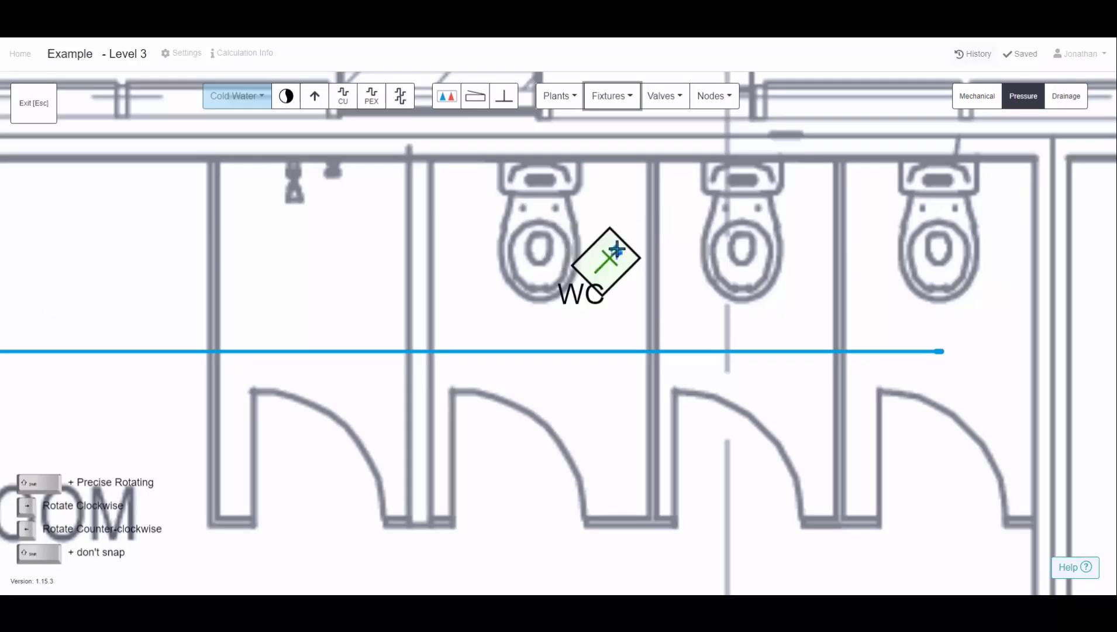
pyautogui.press('Left')
pyautogui.click(616, 253)
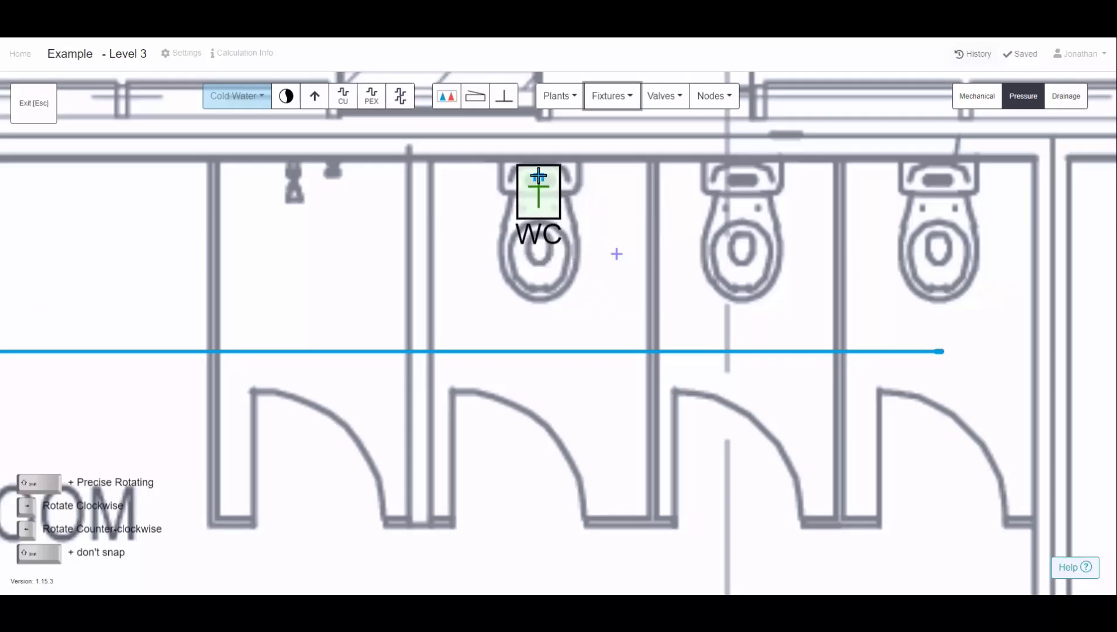
pyautogui.moveTo(519, 222); pyautogui.dragTo(517, 222)
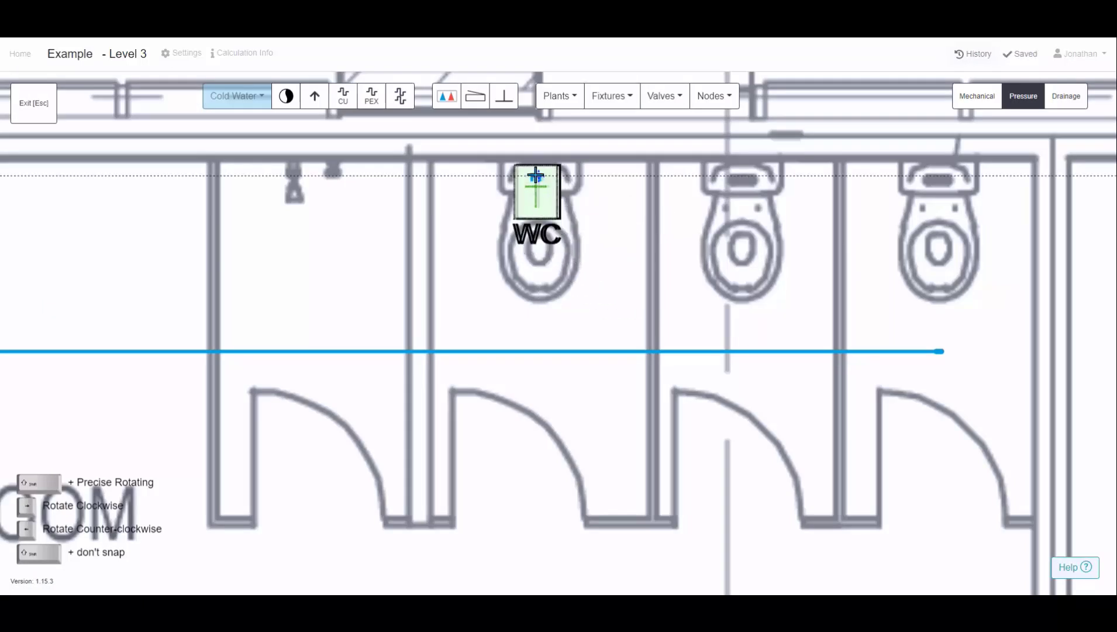
pyautogui.moveTo(536, 175); pyautogui.dragTo(766, 212)
pyautogui.press('Escape')
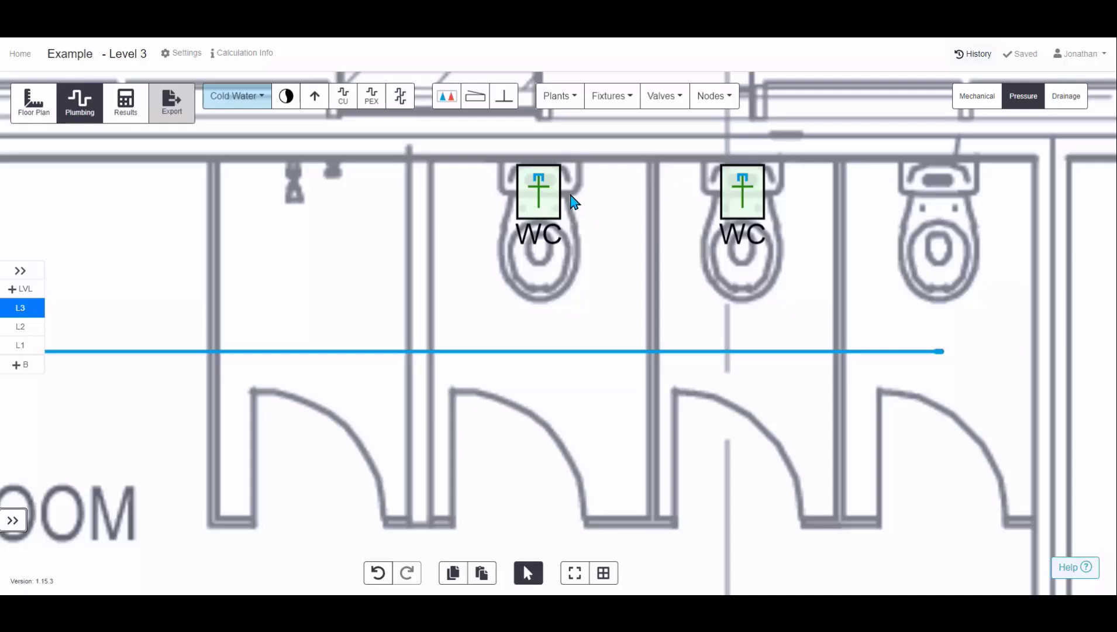
# Step: Draw a PEX pipe from the left WC down to the cold-water line
pyautogui.click(371, 95)
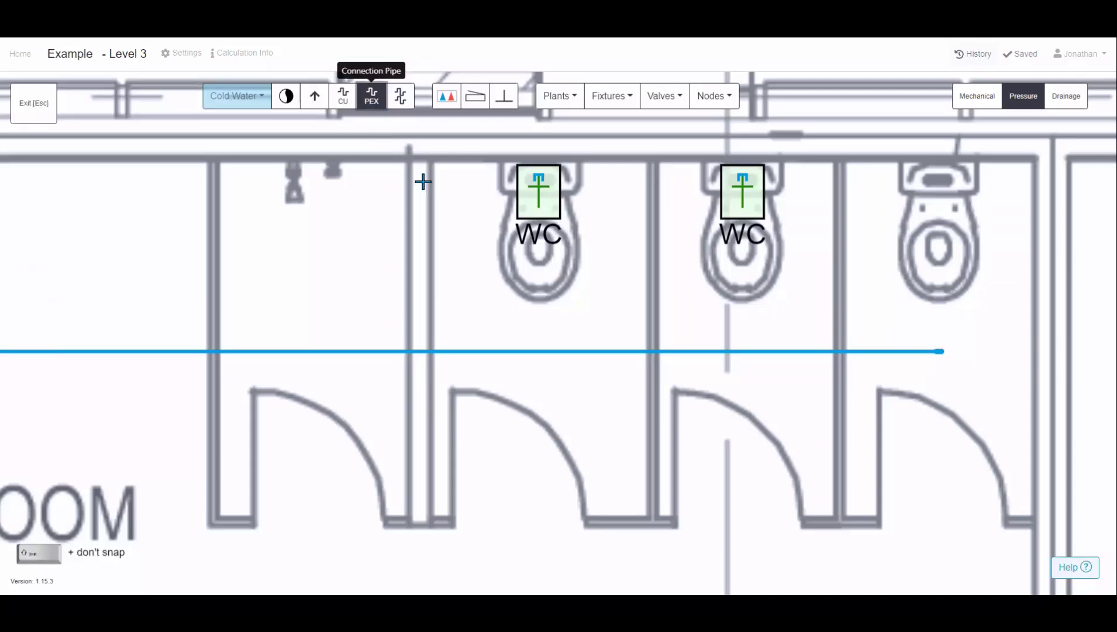
pyautogui.click(538, 176)
pyautogui.click(536, 348)
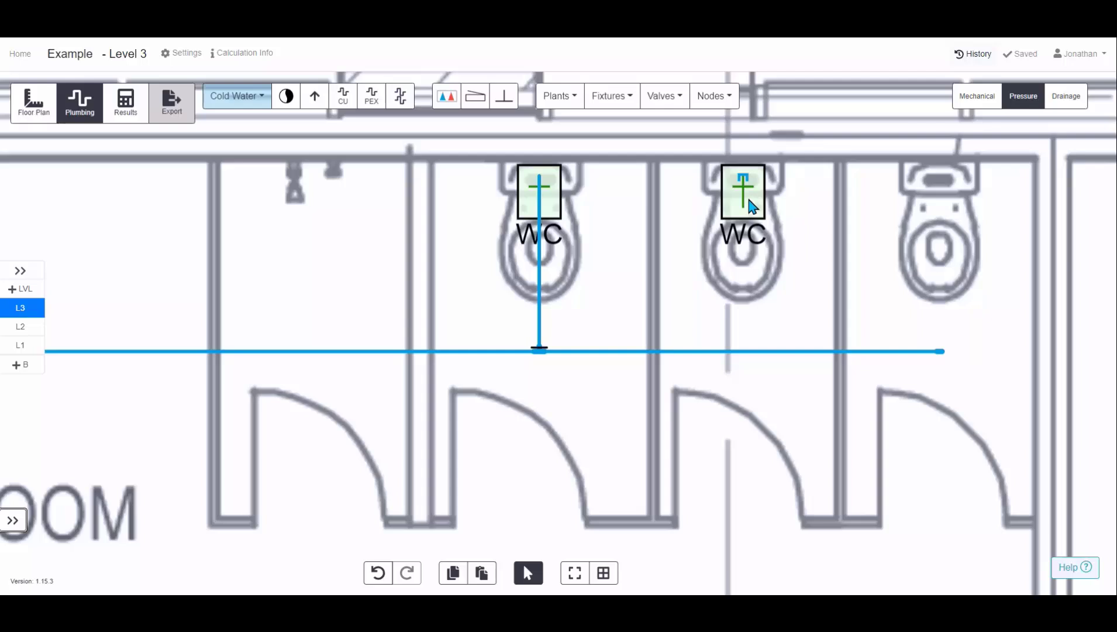
# Step: Auto Connect the right WC to the cold-water line via box selection
pyautogui.click(752, 205)
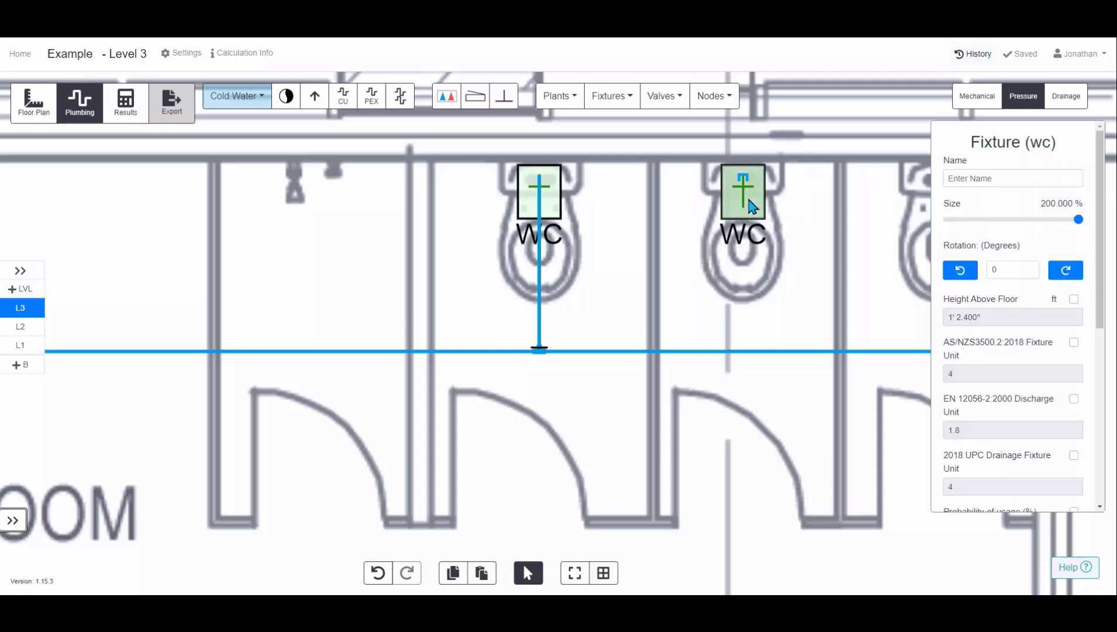
pyautogui.keyDown('shift'); pyautogui.click(754, 351); pyautogui.keyUp('shift')
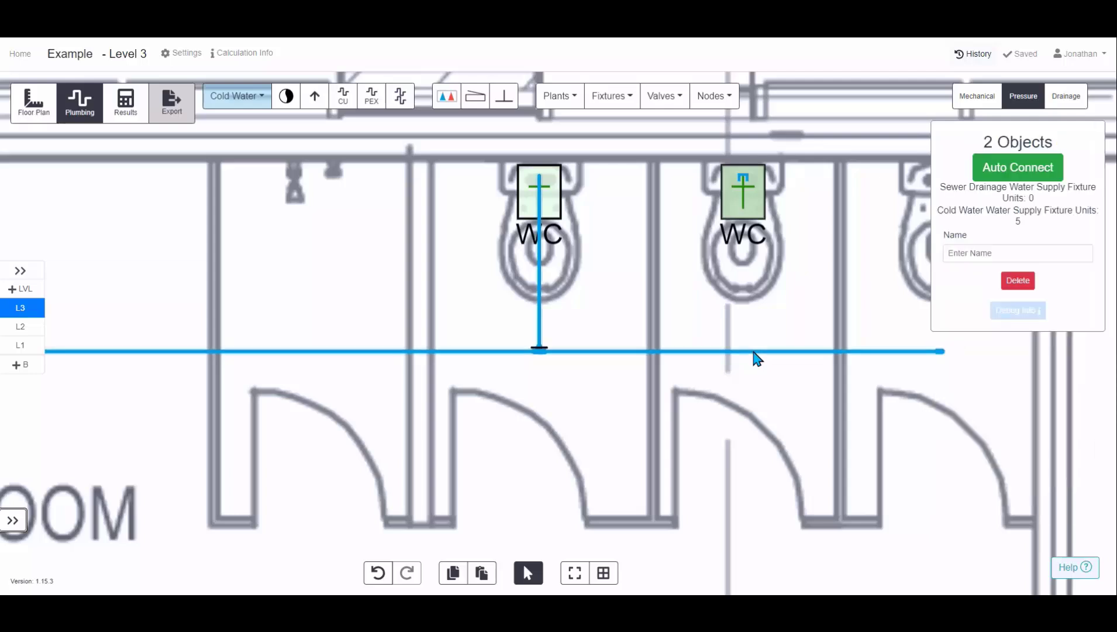
pyautogui.click(784, 304)
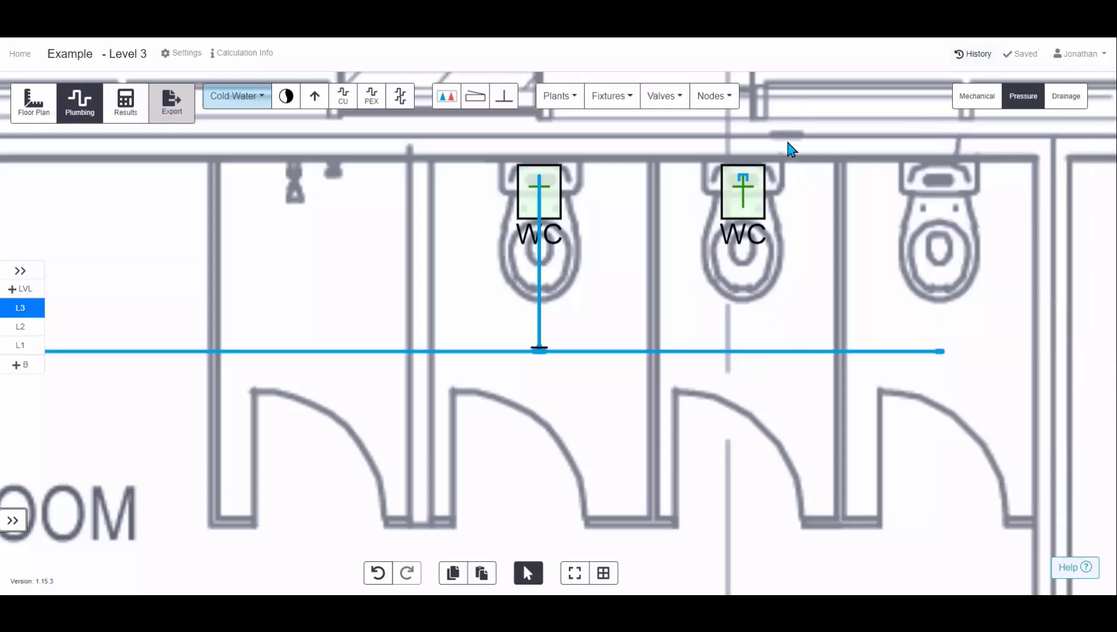
pyautogui.moveTo(787, 142); pyautogui.dragTo(705, 376)
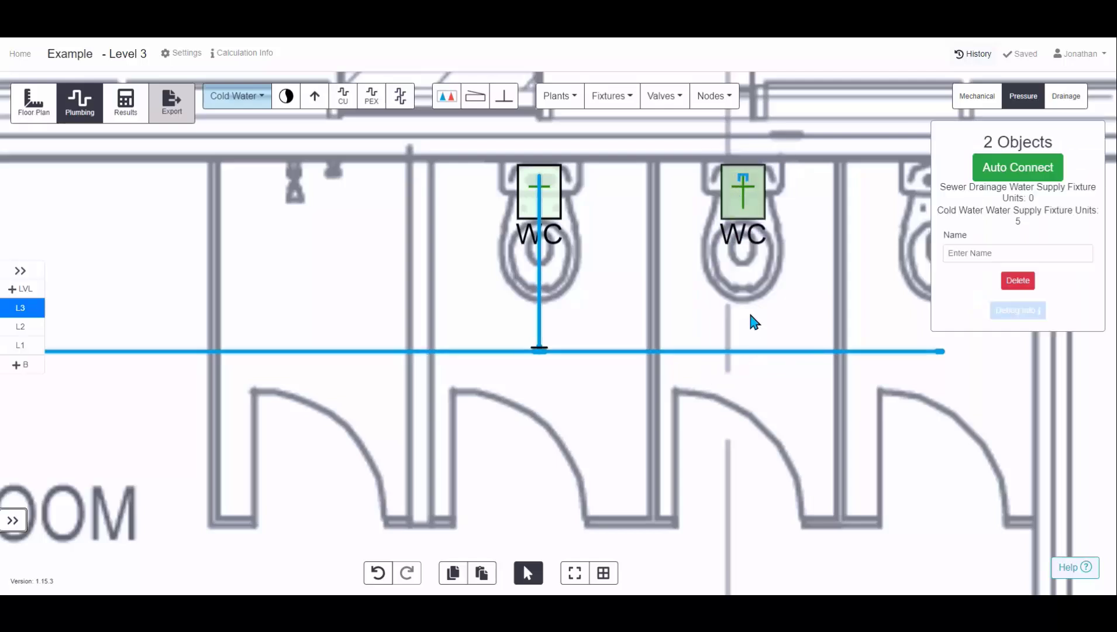
pyautogui.click(1001, 169)
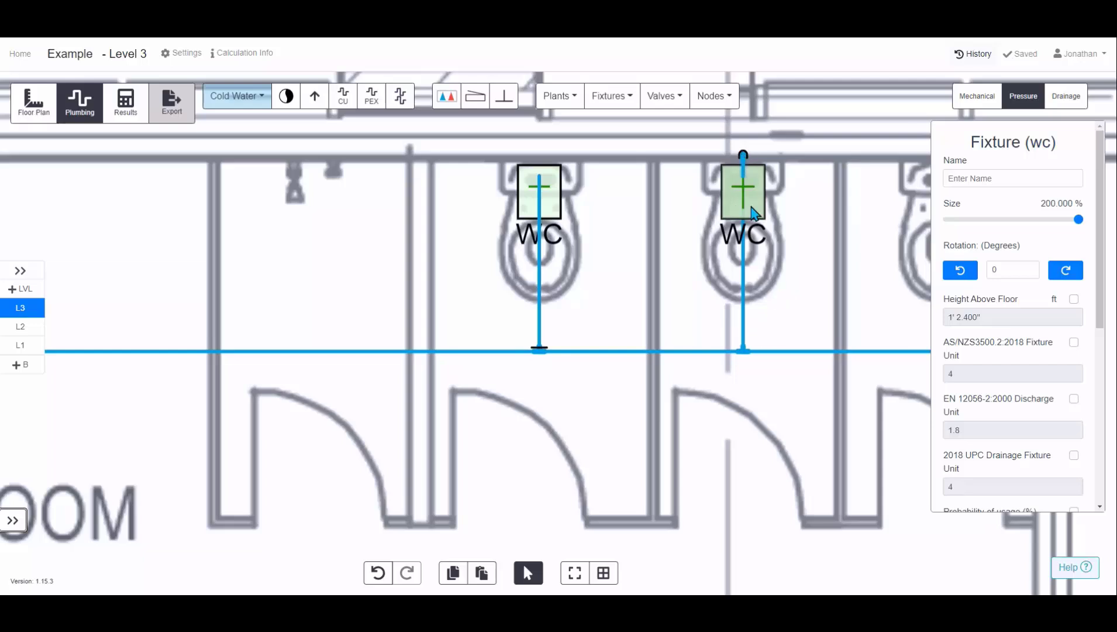
pyautogui.scroll(-5, 804, 231)
pyautogui.moveTo(773, 404); pyautogui.dragTo(777, 227, button='middle')
pyautogui.scroll(5, 763, 313)
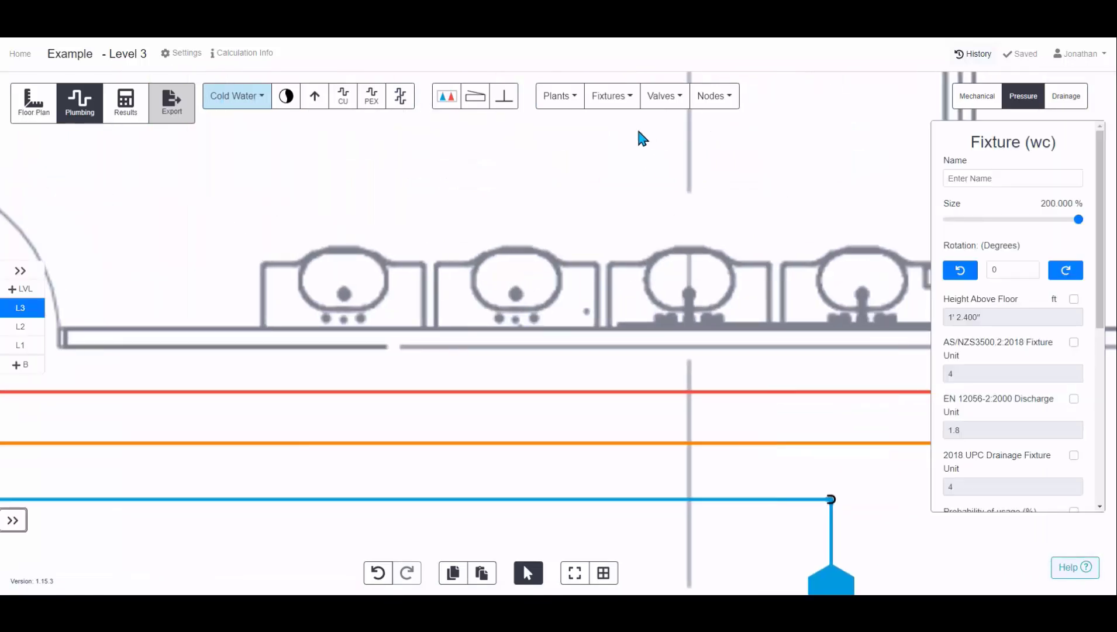
# Step: Place rotated lavatory sink fixtures on the first and third basins
pyautogui.click(625, 112)
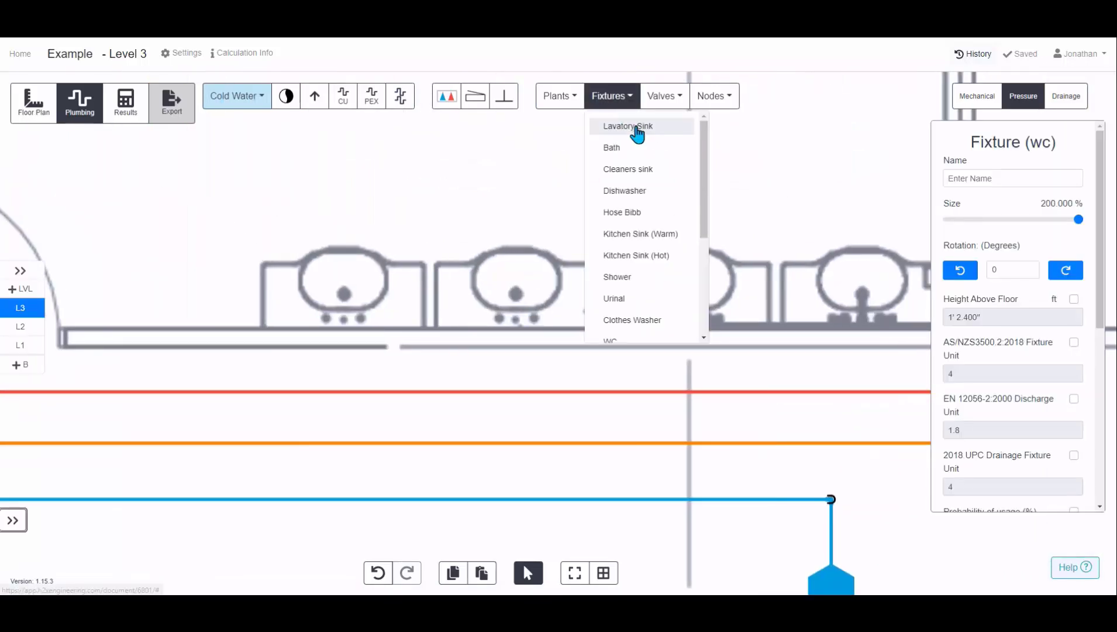
pyautogui.click(634, 128)
pyautogui.press('Right')
pyautogui.press('Right')
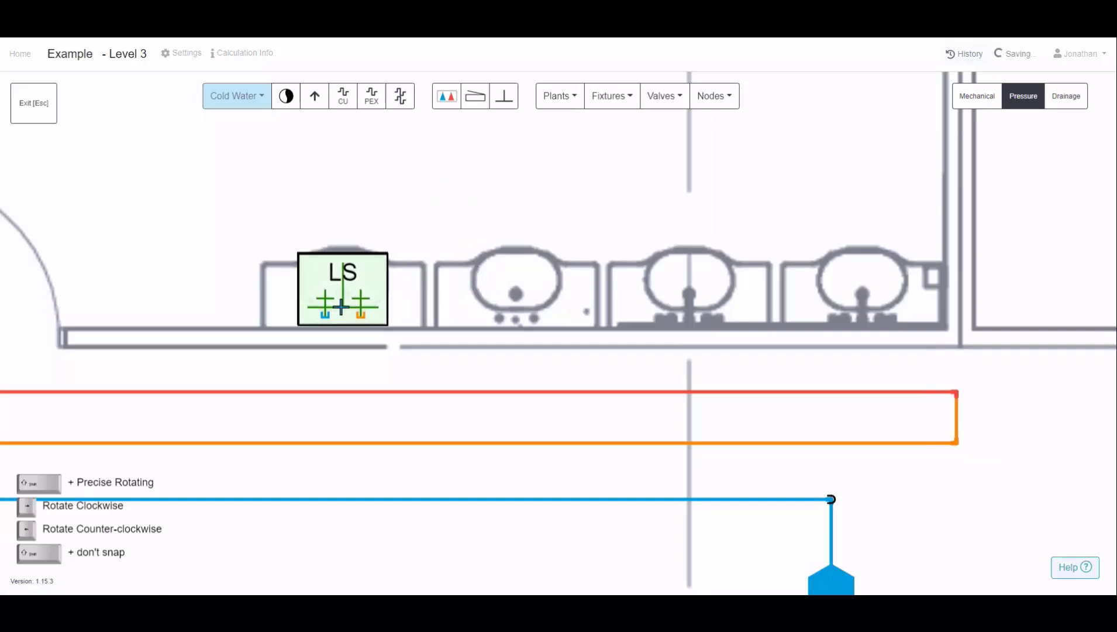
pyautogui.click(343, 315)
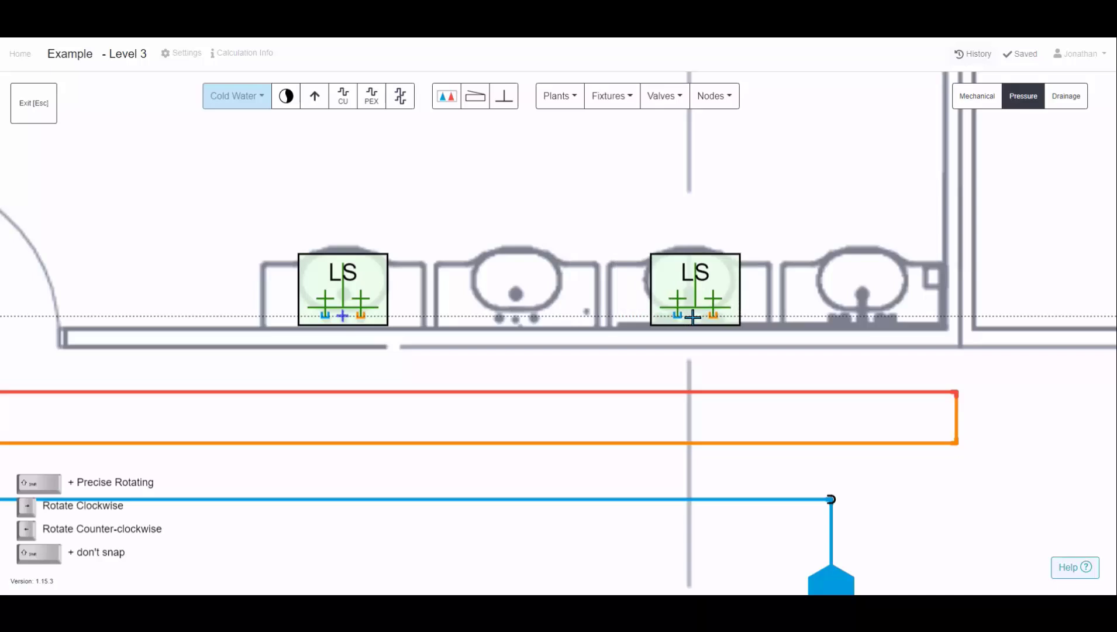
pyautogui.click(692, 315)
pyautogui.press('Escape')
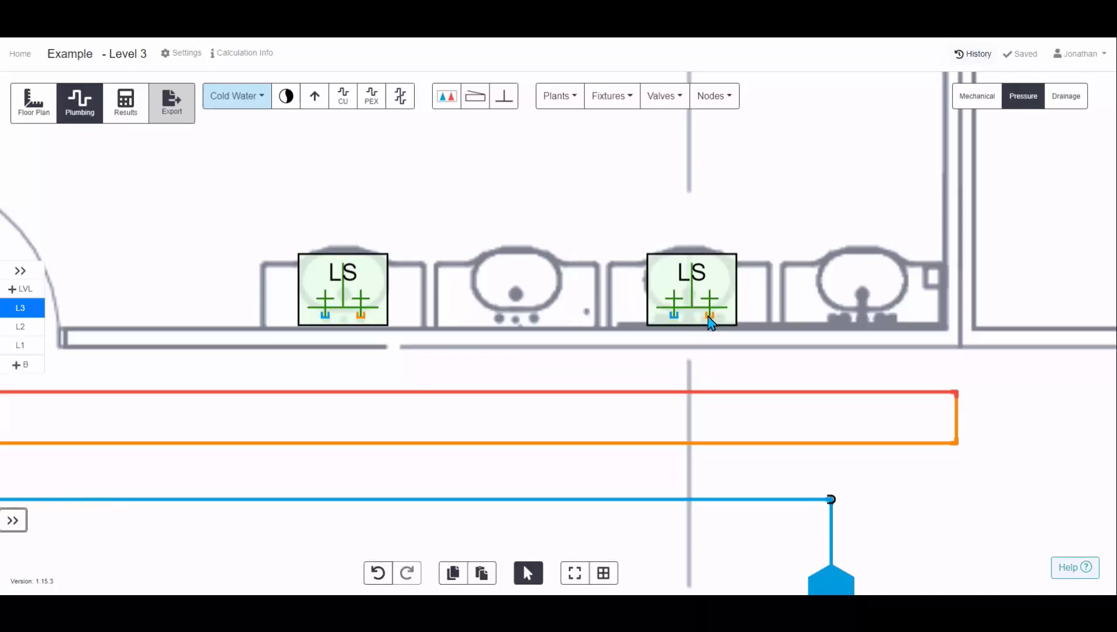
# Step: Switch pipe drawing to Hot Water PEX and try a hot pipe from a sink, then cancel it
pyautogui.click(243, 97)
pyautogui.click(250, 144)
pyautogui.click(394, 97)
pyautogui.scroll(5, 706, 338)
pyautogui.click(705, 270)
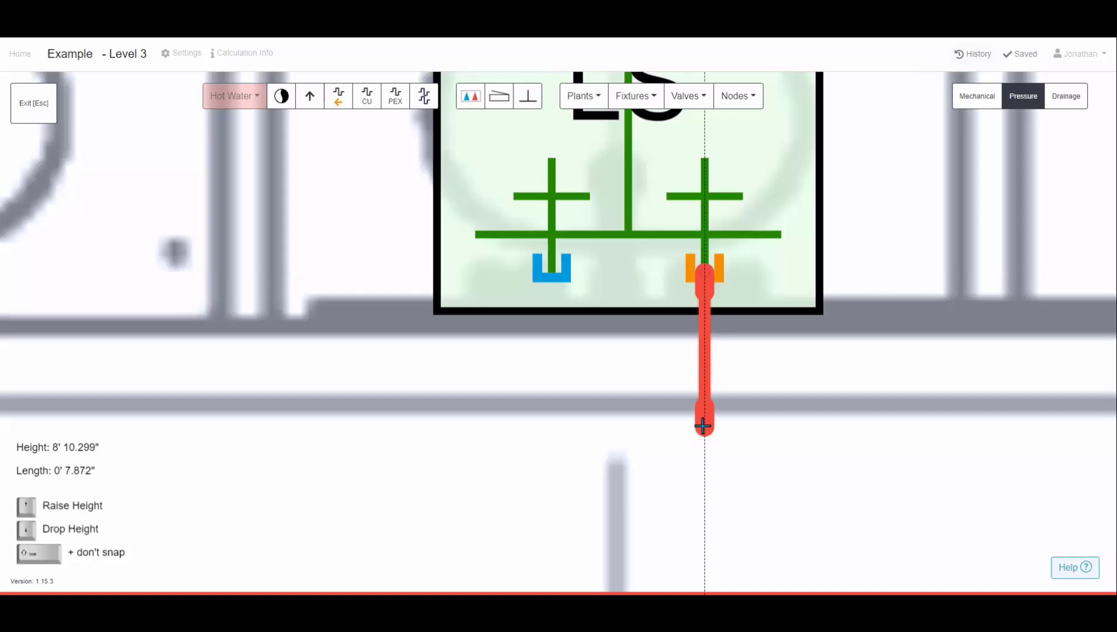
pyautogui.scroll(-4, 704, 416)
pyautogui.press('Escape')
# Step: Allow other systems to connect to the right lavatory sink's warm inlet
pyautogui.scroll(-3, 723, 407)
pyautogui.click(715, 362)
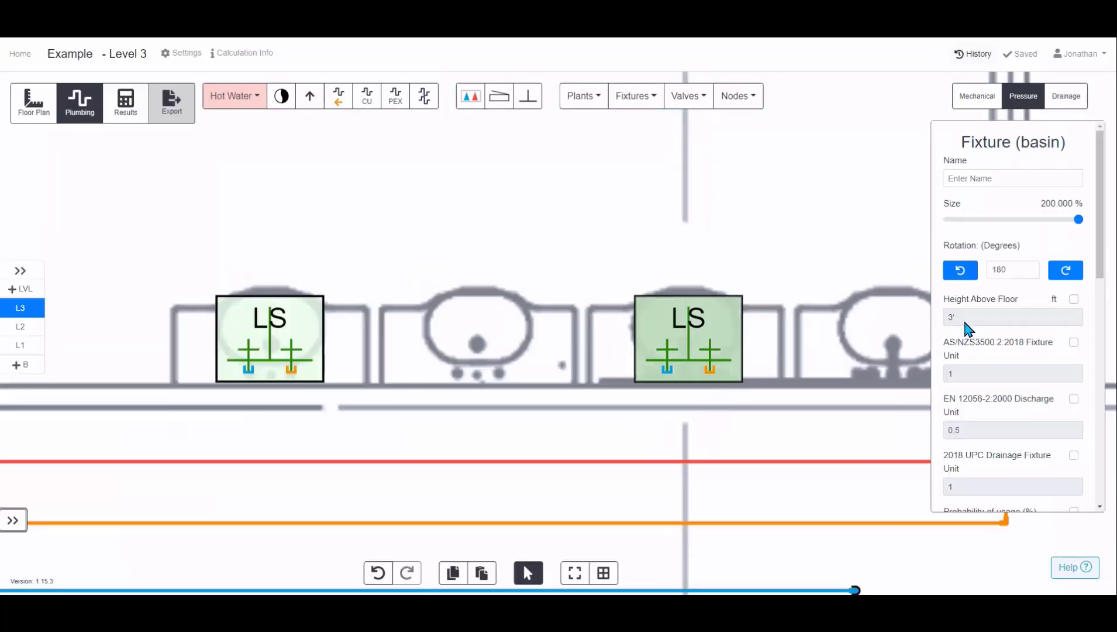
pyautogui.scroll(-4, 999, 197)
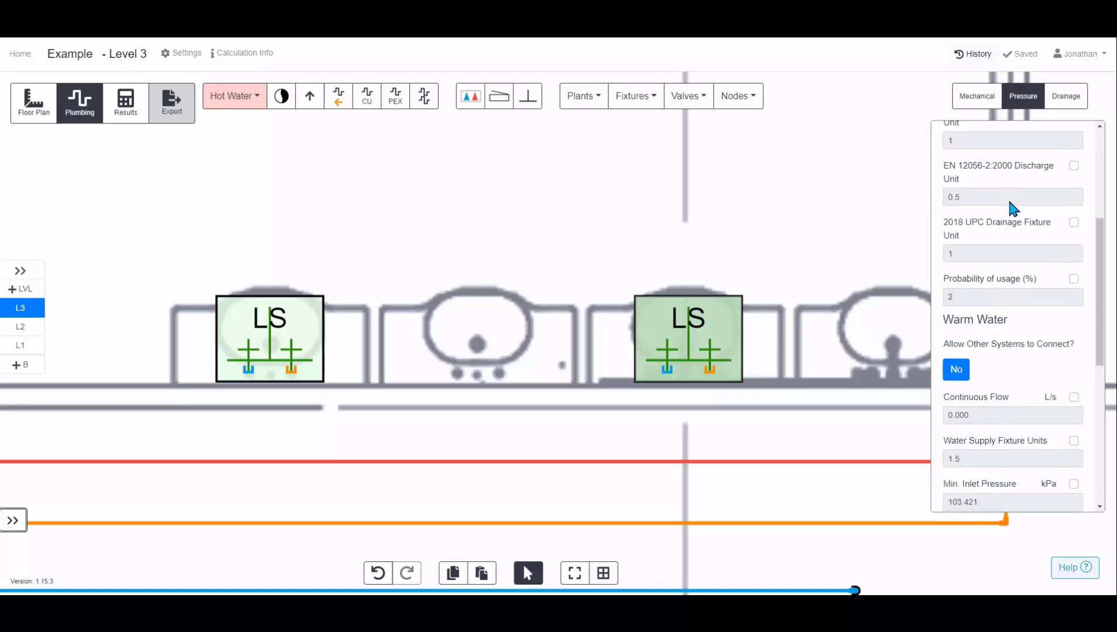
pyautogui.click(957, 372)
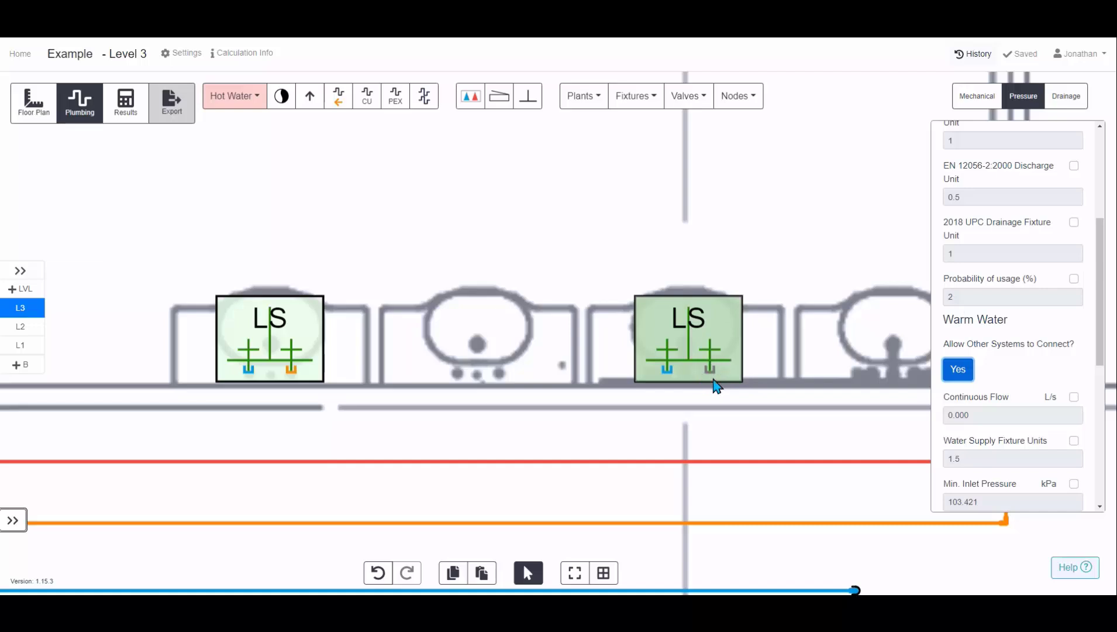
pyautogui.click(714, 393)
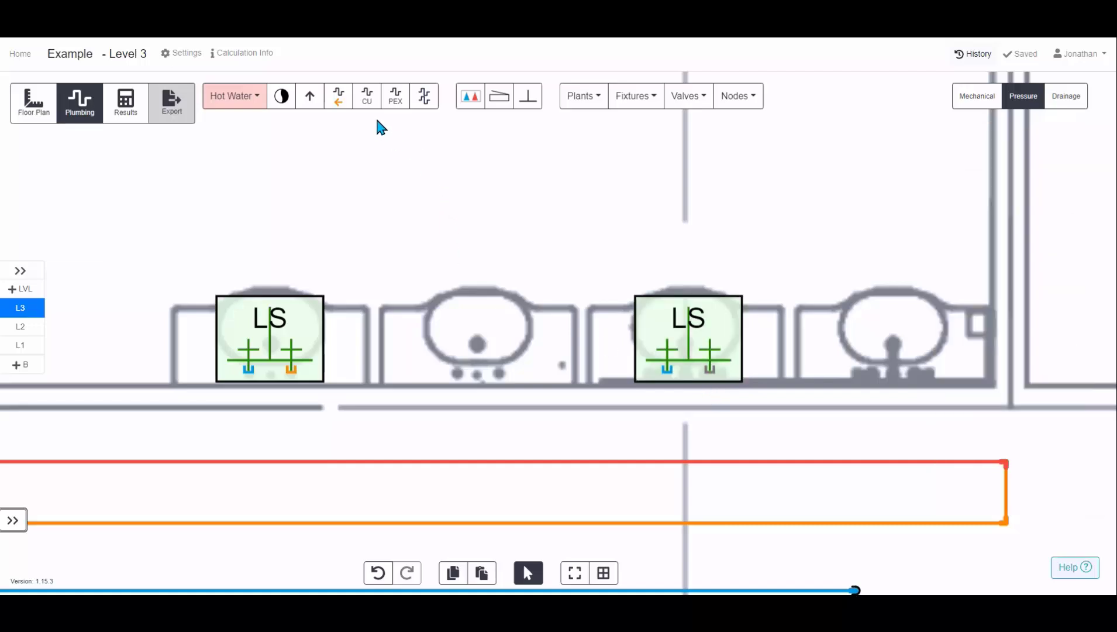
# Step: Draw a hot-water PEX pipe from the right sink to the red main
pyautogui.click(392, 106)
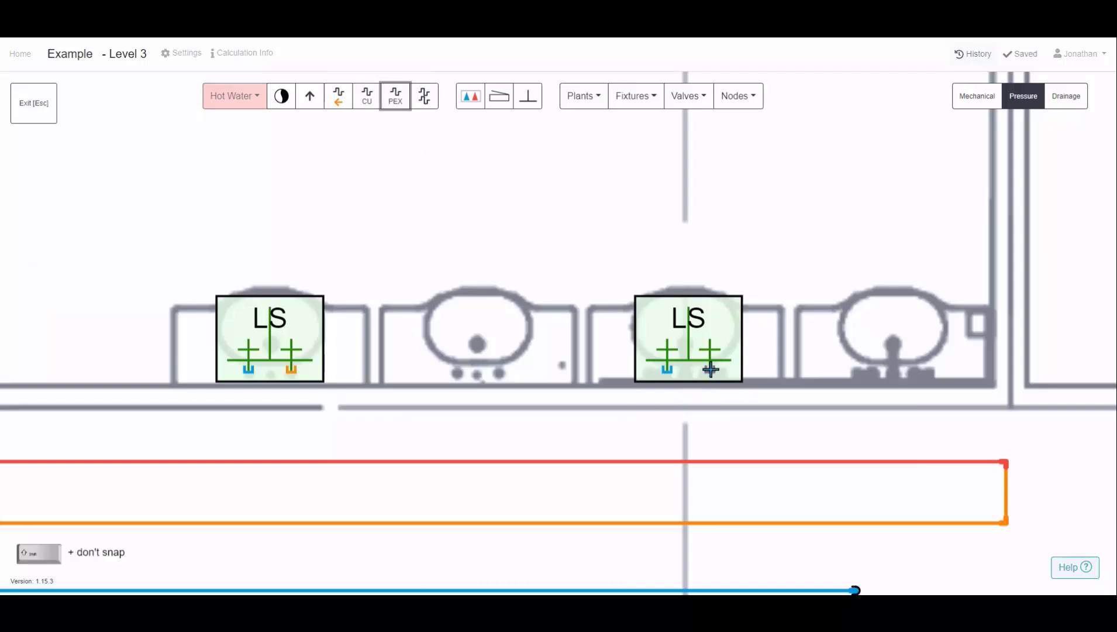
pyautogui.click(708, 368)
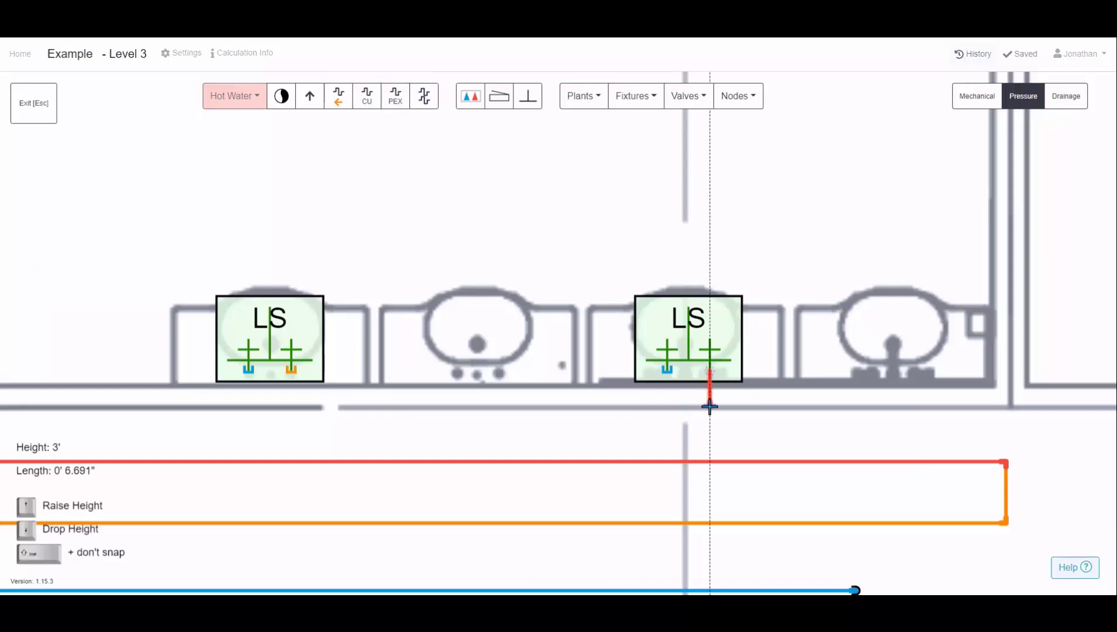
pyautogui.click(709, 460)
pyautogui.press('Escape')
pyautogui.moveTo(678, 444); pyautogui.dragTo(693, 359)
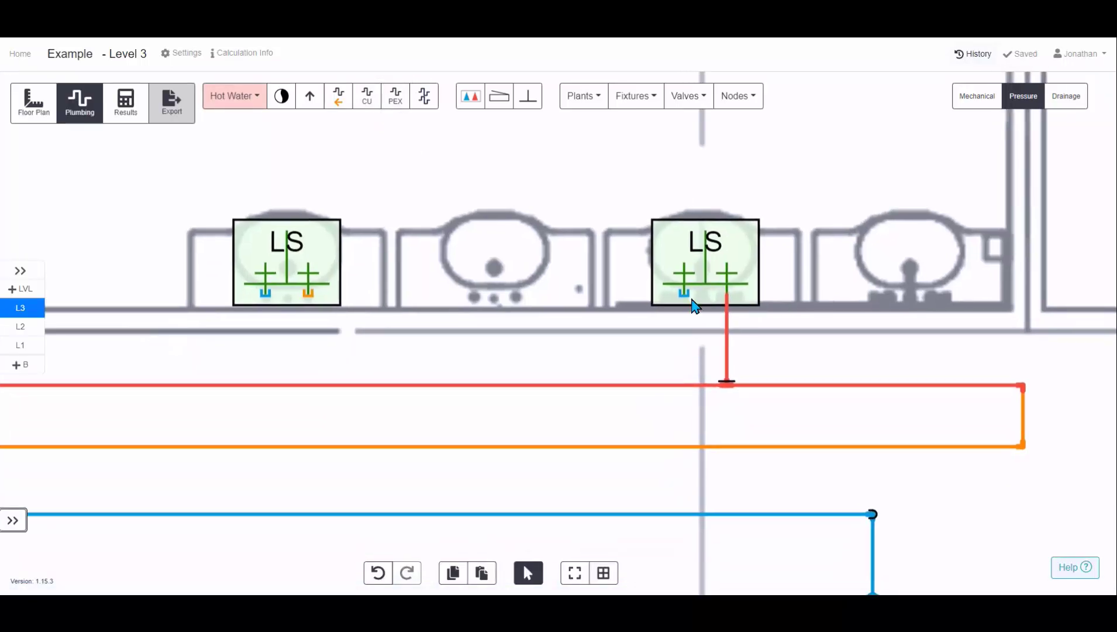
# Step: Switch to Cold Water and draw a PEX pipe from the right sink to the blue main
pyautogui.click(235, 97)
pyautogui.click(245, 121)
pyautogui.click(371, 96)
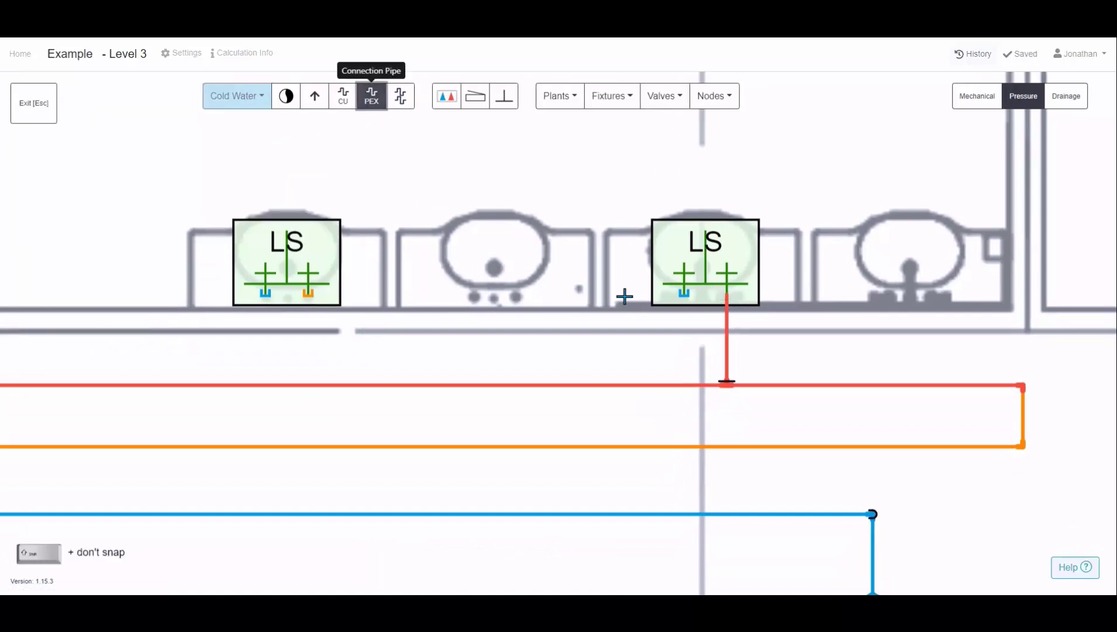
pyautogui.click(684, 294)
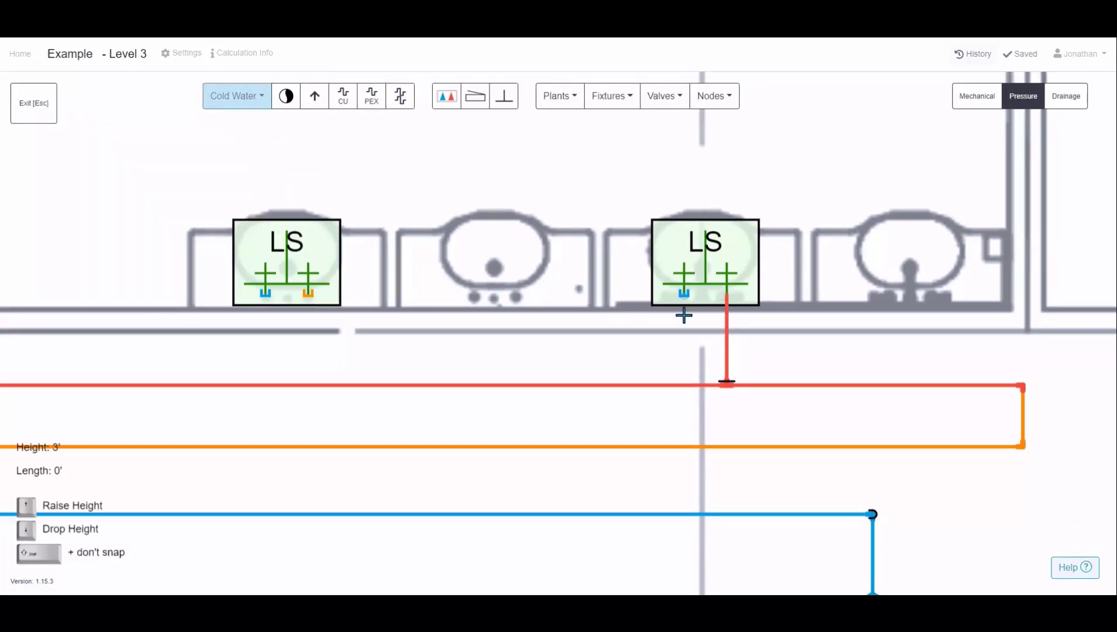
pyautogui.click(682, 513)
pyautogui.press('Escape')
pyautogui.scroll(-5, 539, 347)
pyautogui.moveTo(539, 347); pyautogui.dragTo(842, 316)
# Step: Place a TMV on the hot and cold pipes and auto-connect it to the left sink
pyautogui.scroll(3, 613, 319)
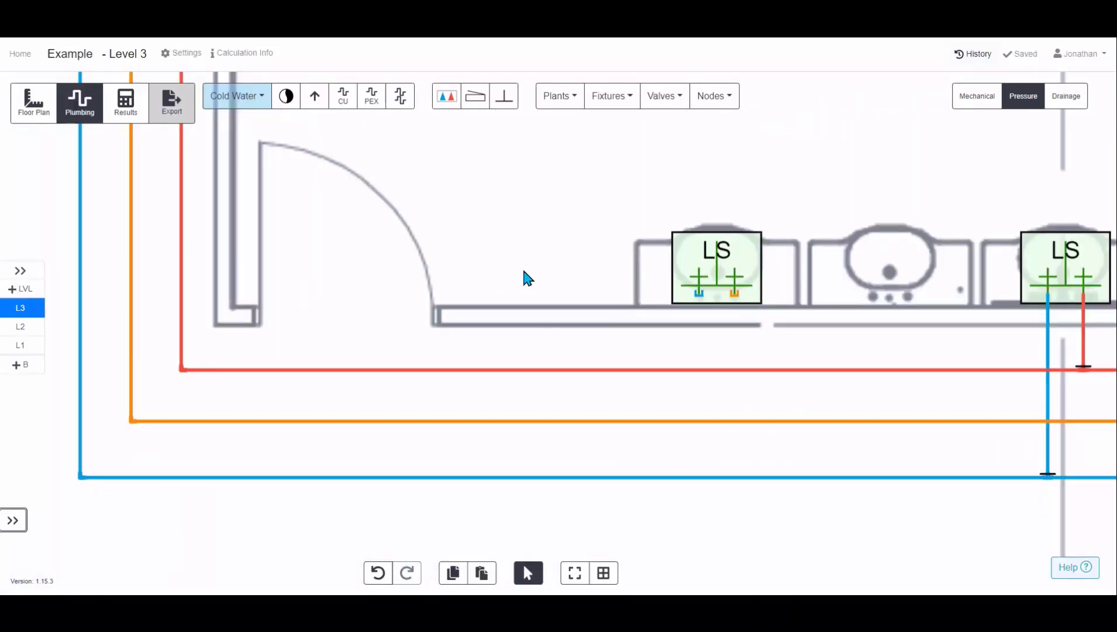
pyautogui.click(482, 104)
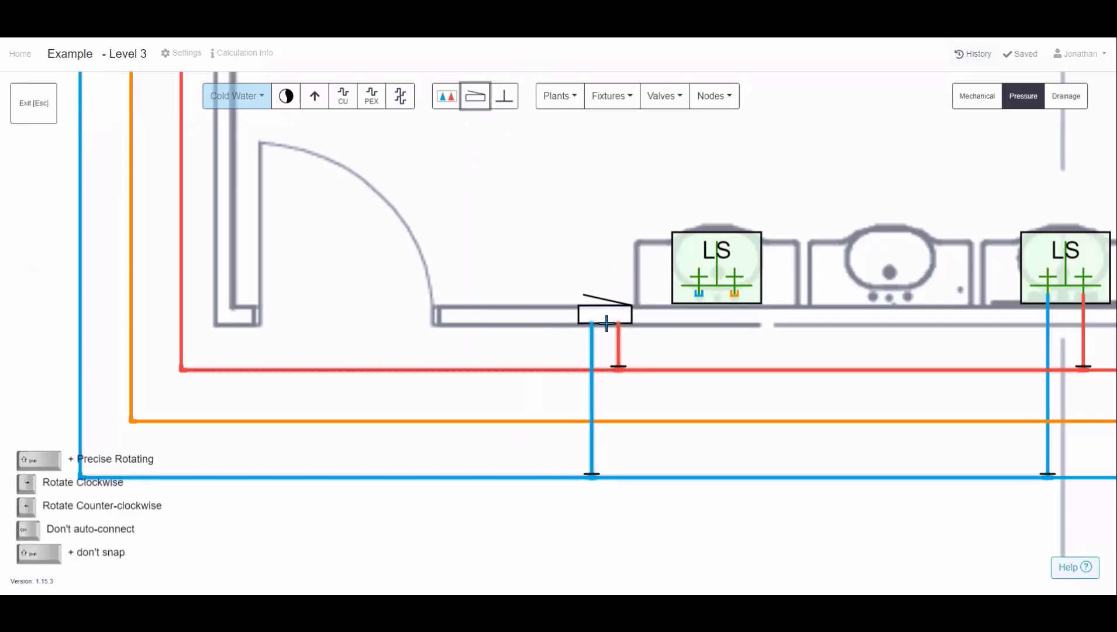
pyautogui.click(610, 322)
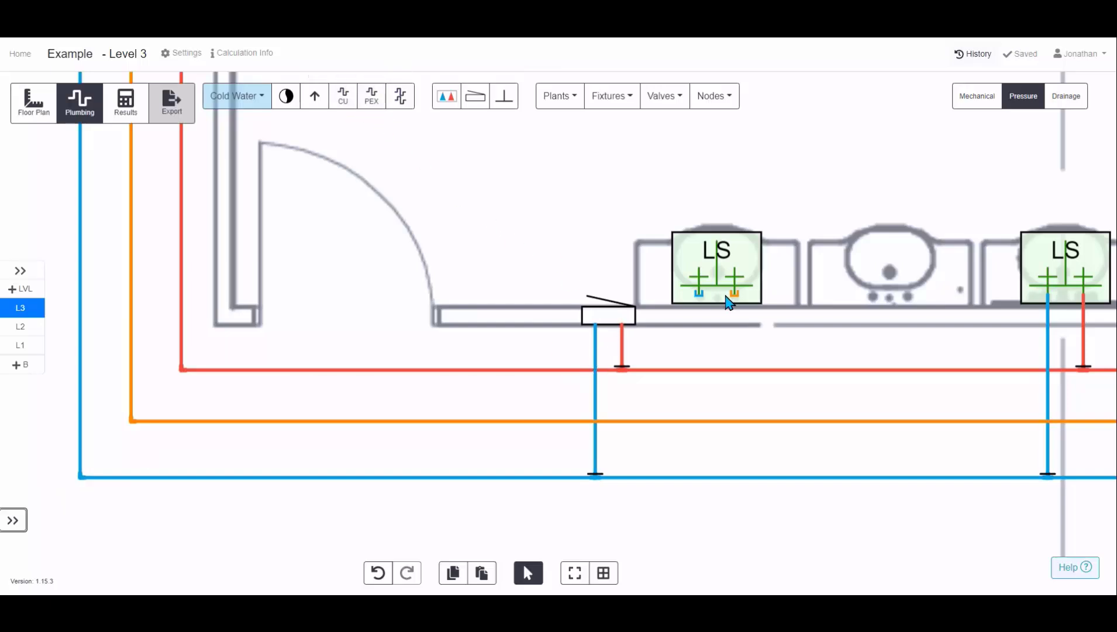
pyautogui.click(615, 321)
pyautogui.keyDown('shift'); pyautogui.click(692, 291); pyautogui.keyUp('shift')
pyautogui.click(994, 168)
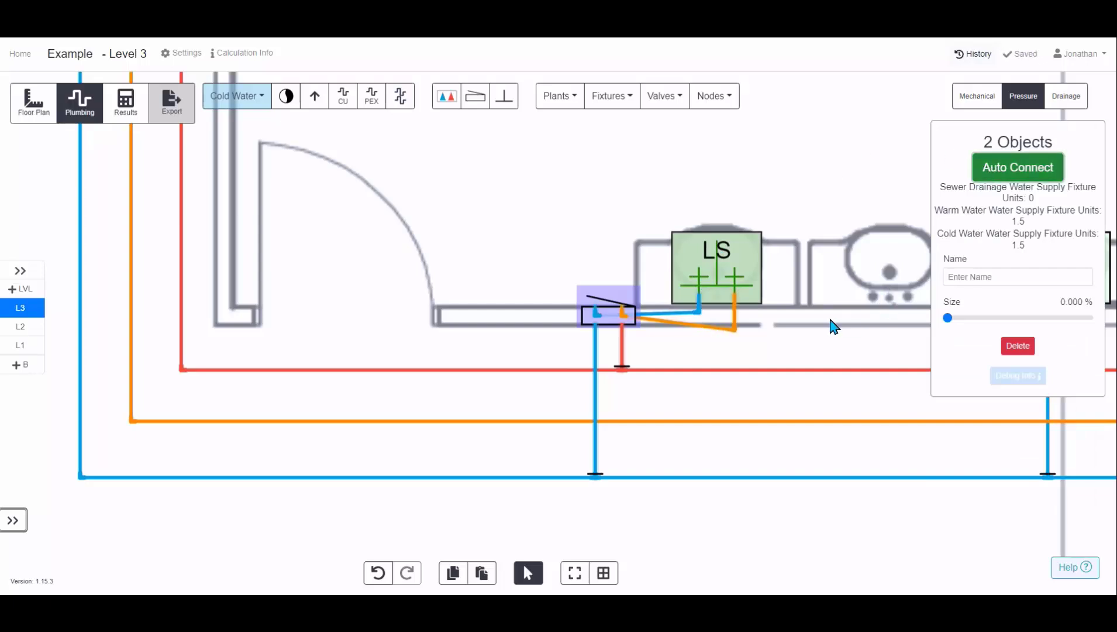
# Step: Adjust the orange pipe's elbow corner, then pan the view down and left
pyautogui.scroll(2, 700, 337)
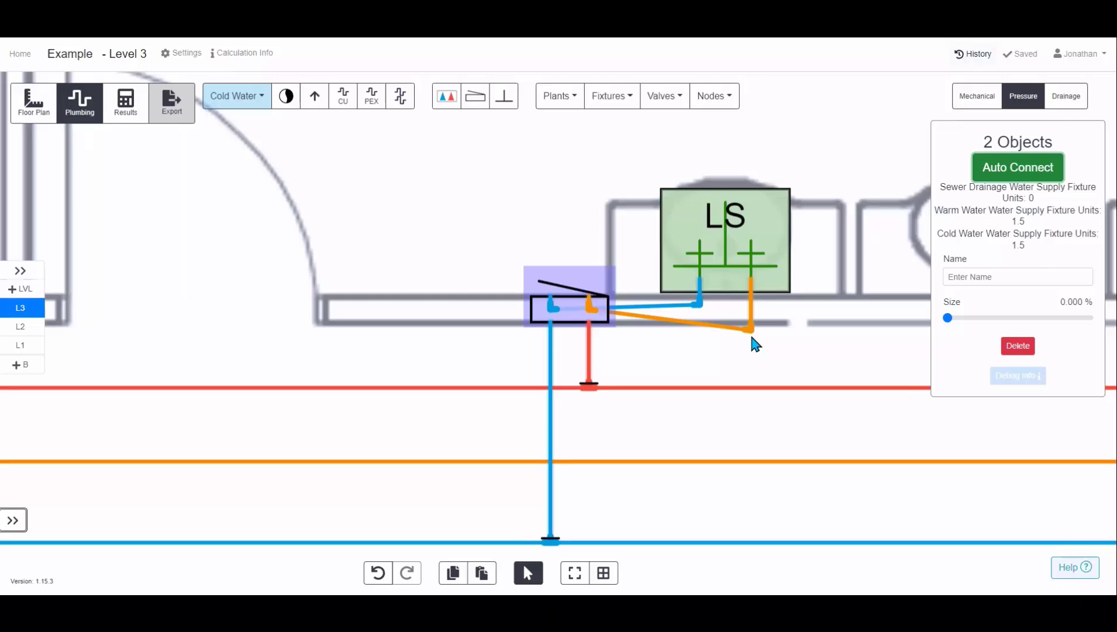
pyautogui.moveTo(749, 331); pyautogui.dragTo(750, 330)
pyautogui.click(754, 369)
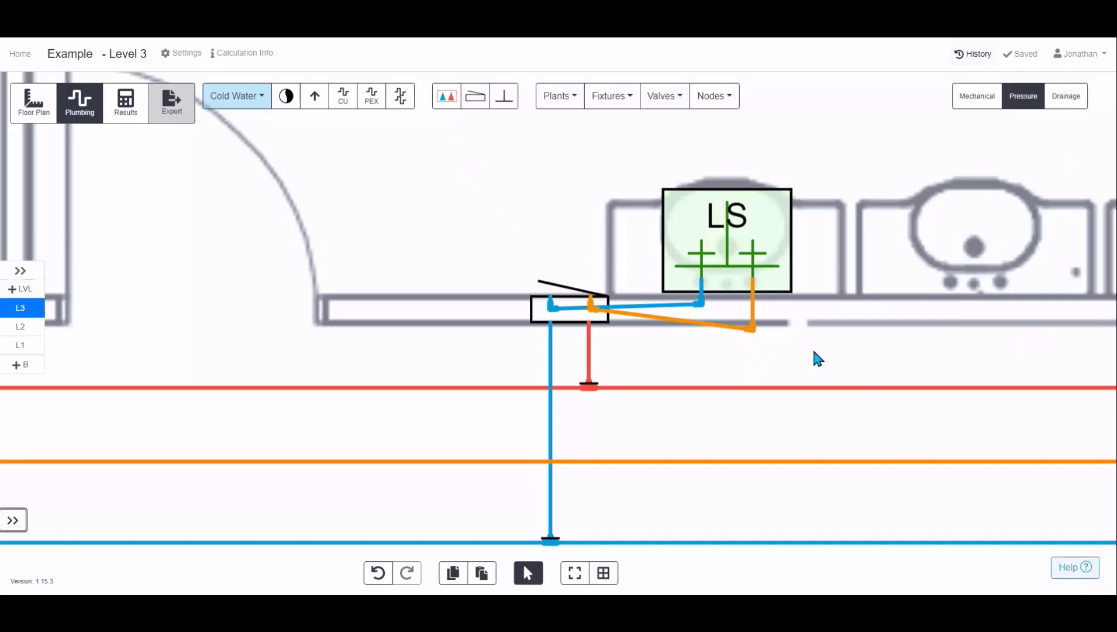
pyautogui.scroll(-3, 743, 327)
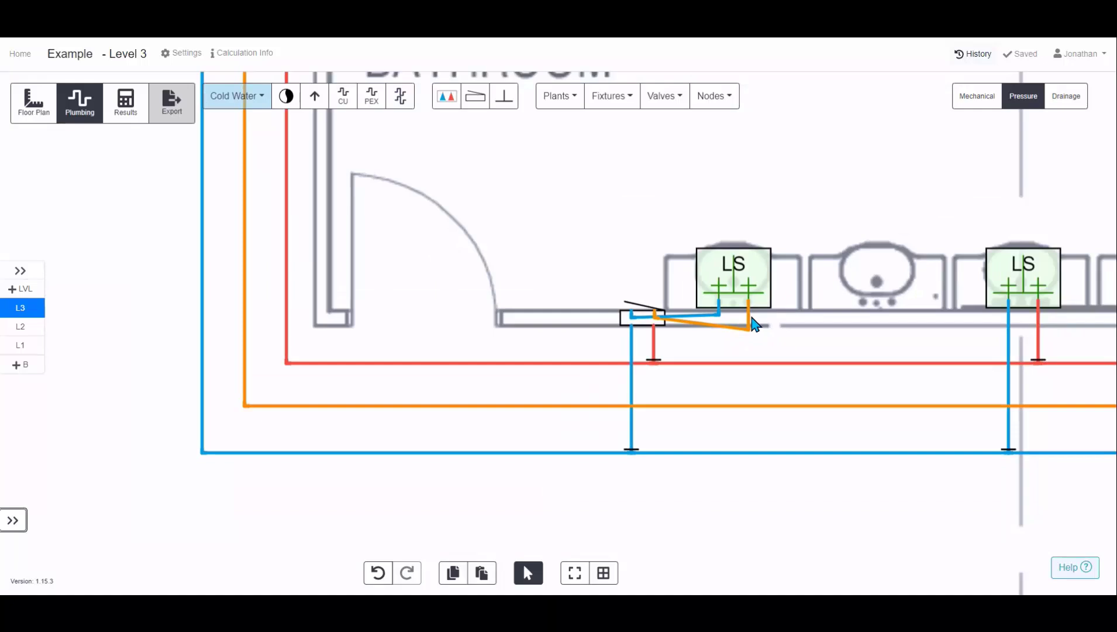
pyautogui.scroll(-3, 754, 325)
pyautogui.scroll(-1, 775, 304)
pyautogui.moveTo(787, 270); pyautogui.dragTo(671, 372)
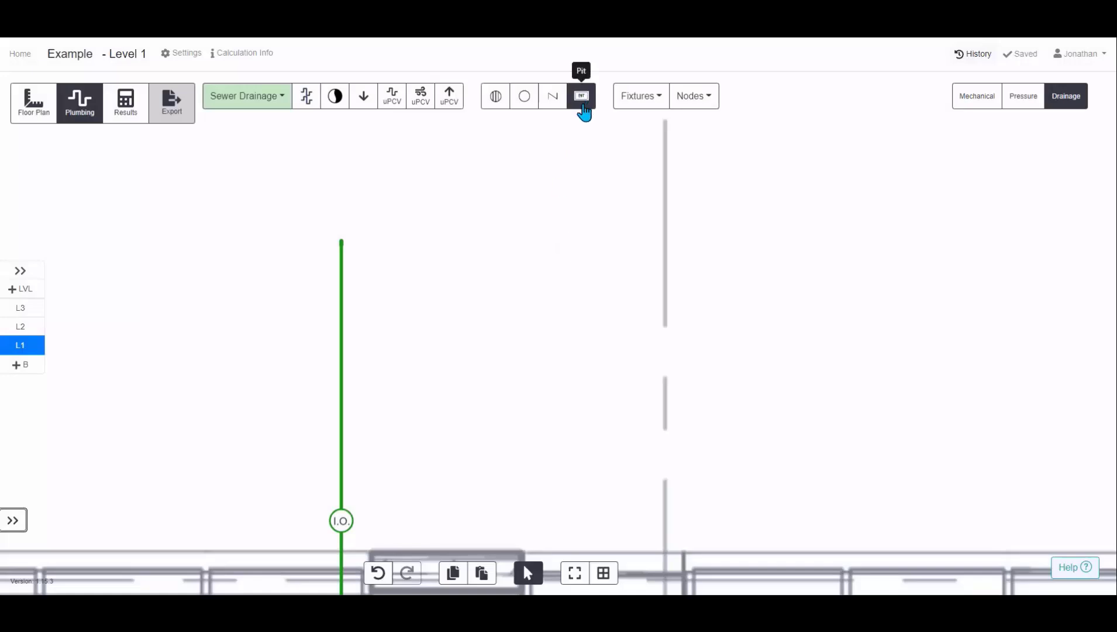
# Step: Drop a drainage pit beside the green sewer pipe's top end and open its properties
pyautogui.click(583, 109)
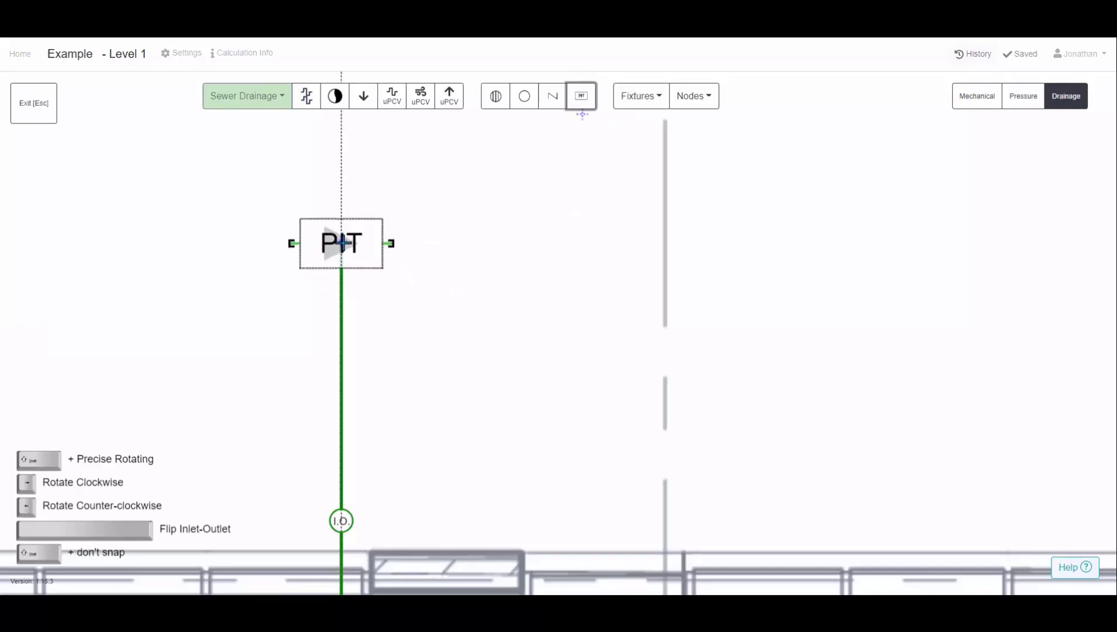
pyautogui.click(341, 240)
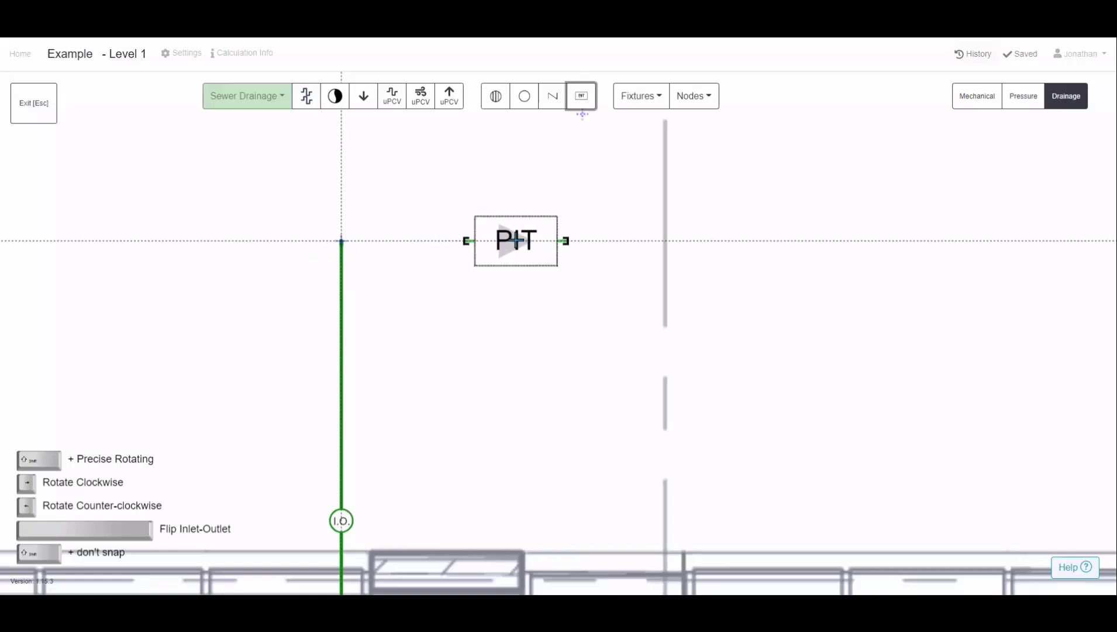
pyautogui.click(516, 240)
pyautogui.click(526, 261)
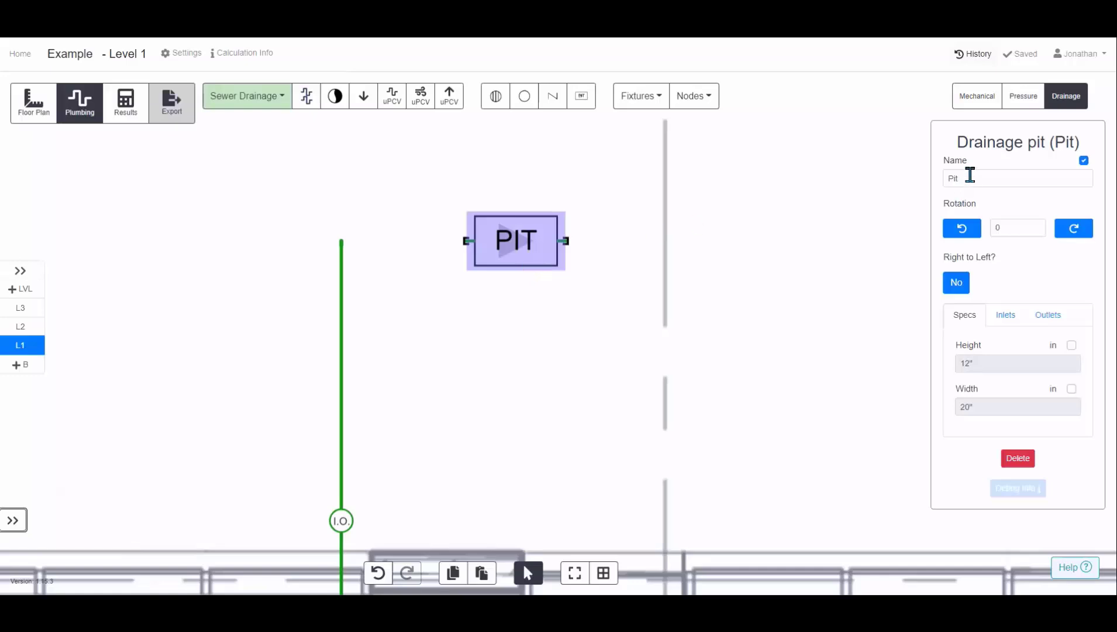
# Step: Rename the Level 1 pit from Pit to SMH
pyautogui.click(970, 177)
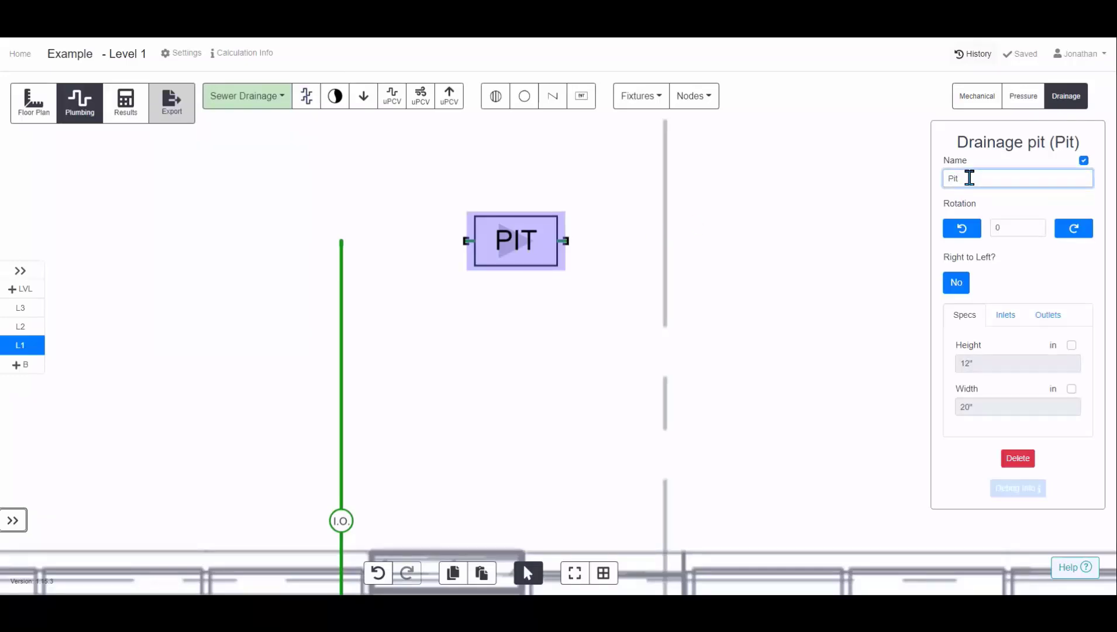
pyautogui.doubleClick(953, 176)
pyautogui.write('SMH')
pyautogui.click(1019, 205)
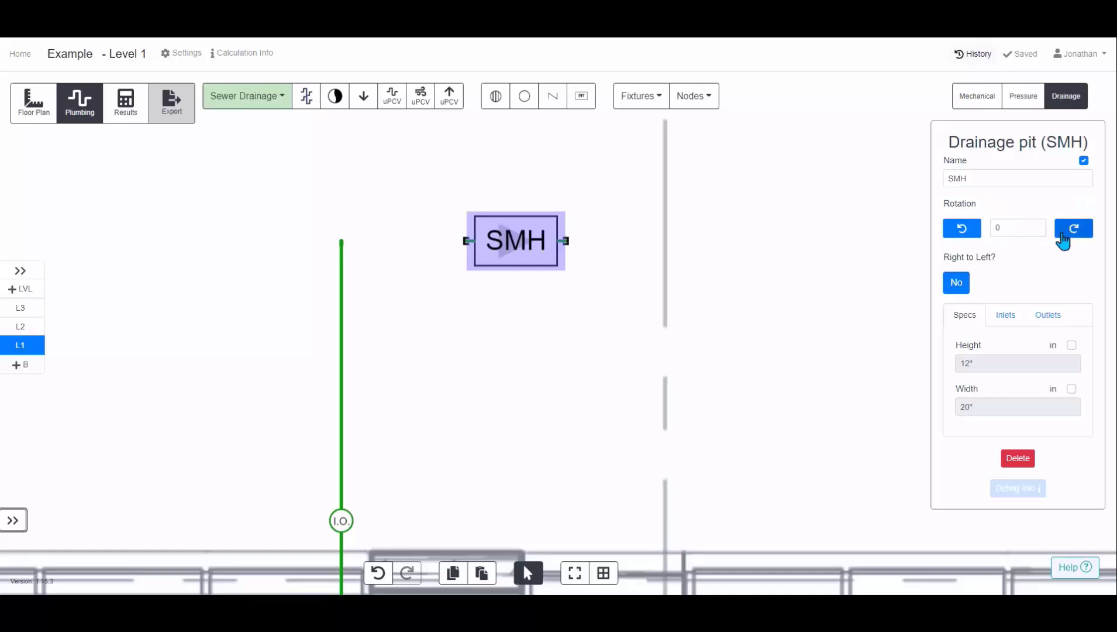
# Step: Keep the pit flowing left to right and override its height to 20 inches
pyautogui.click(956, 282)
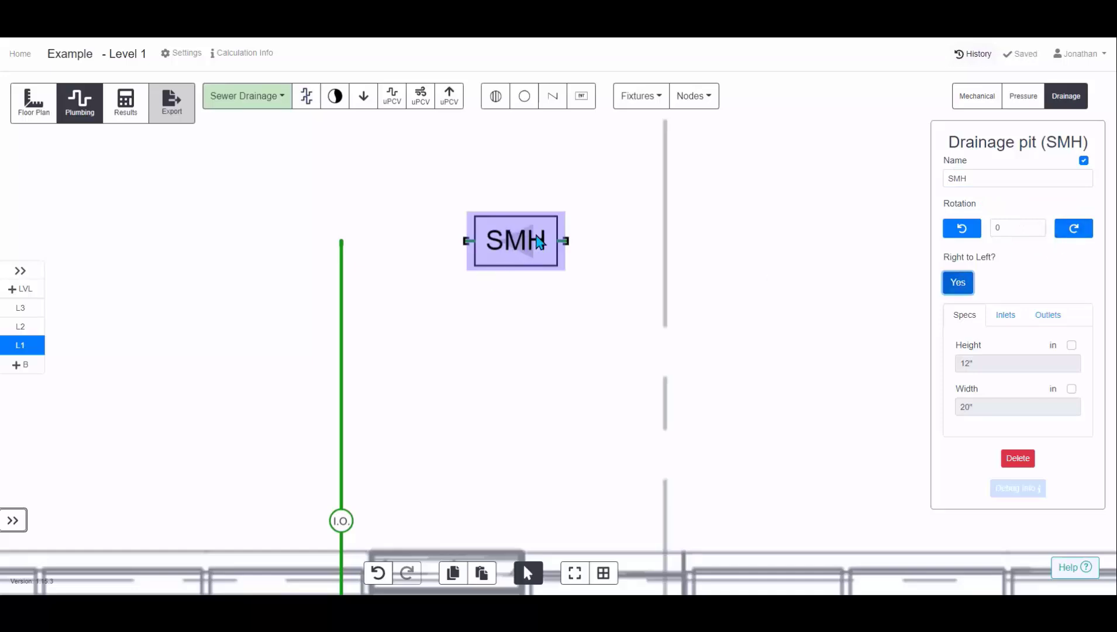
pyautogui.click(957, 283)
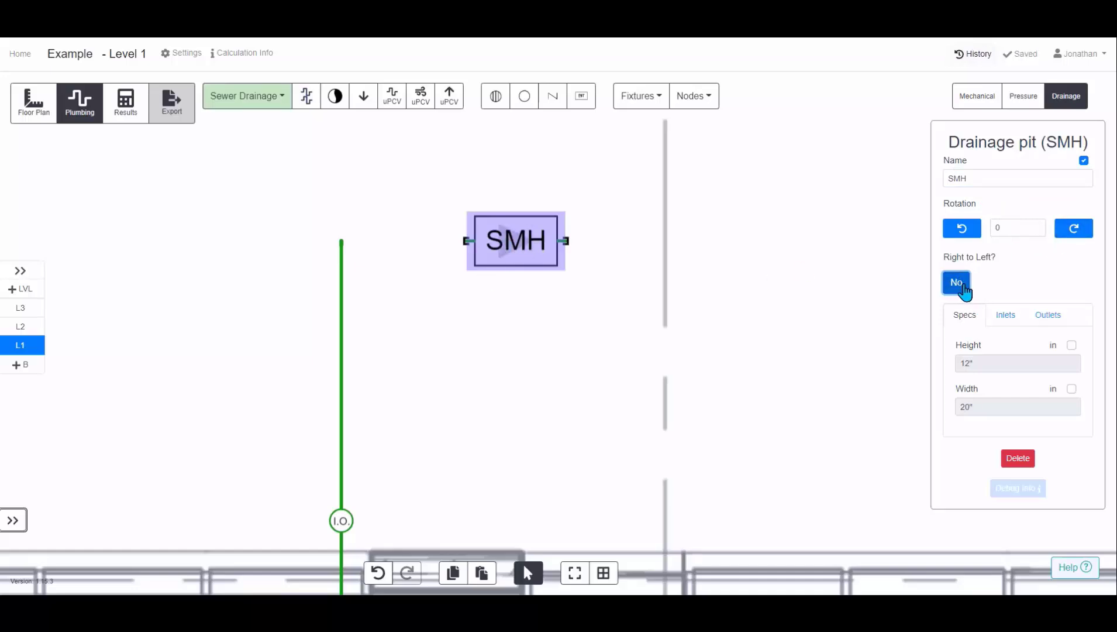
pyautogui.click(1072, 345)
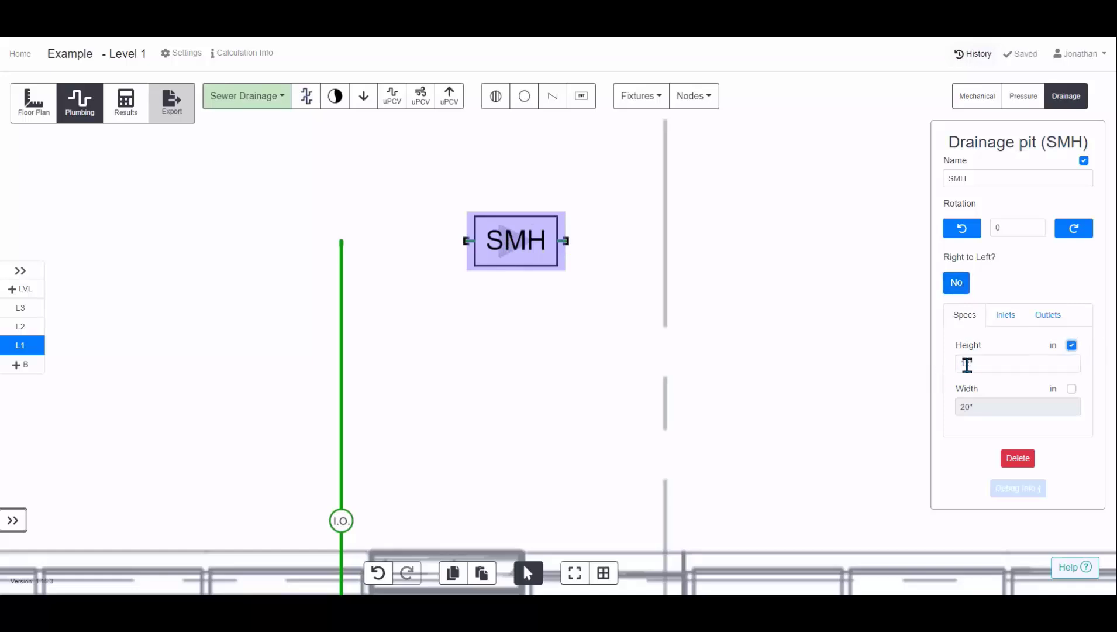
pyautogui.doubleClick(966, 363)
pyautogui.write('20')
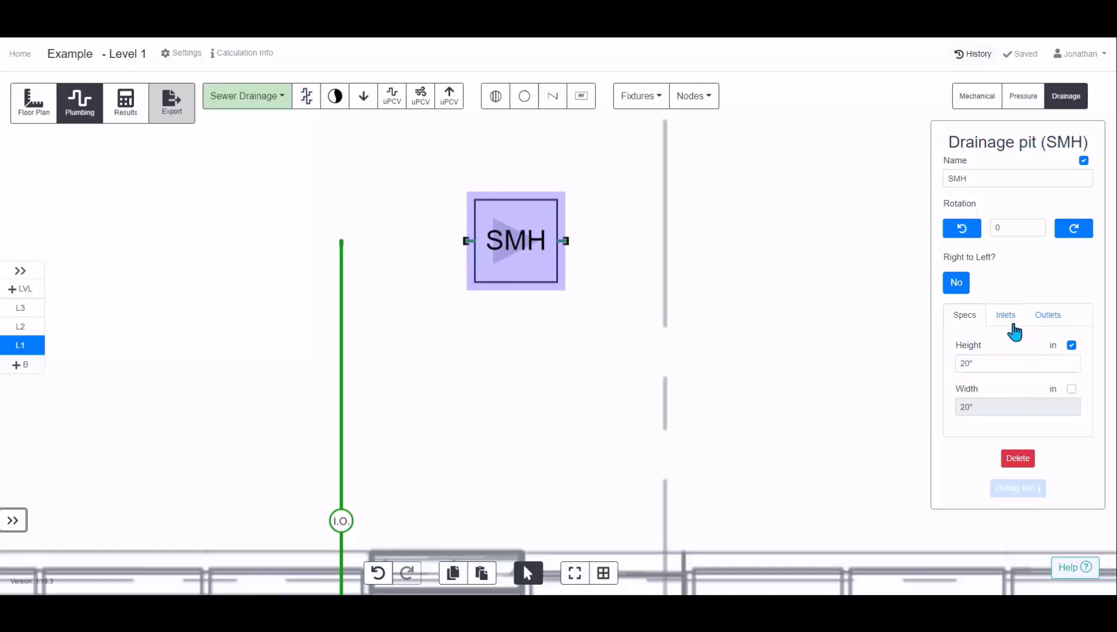
# Step: Review the pit's inlet and outlet settings, setting the inlet flow to Grease Waste
pyautogui.click(1008, 318)
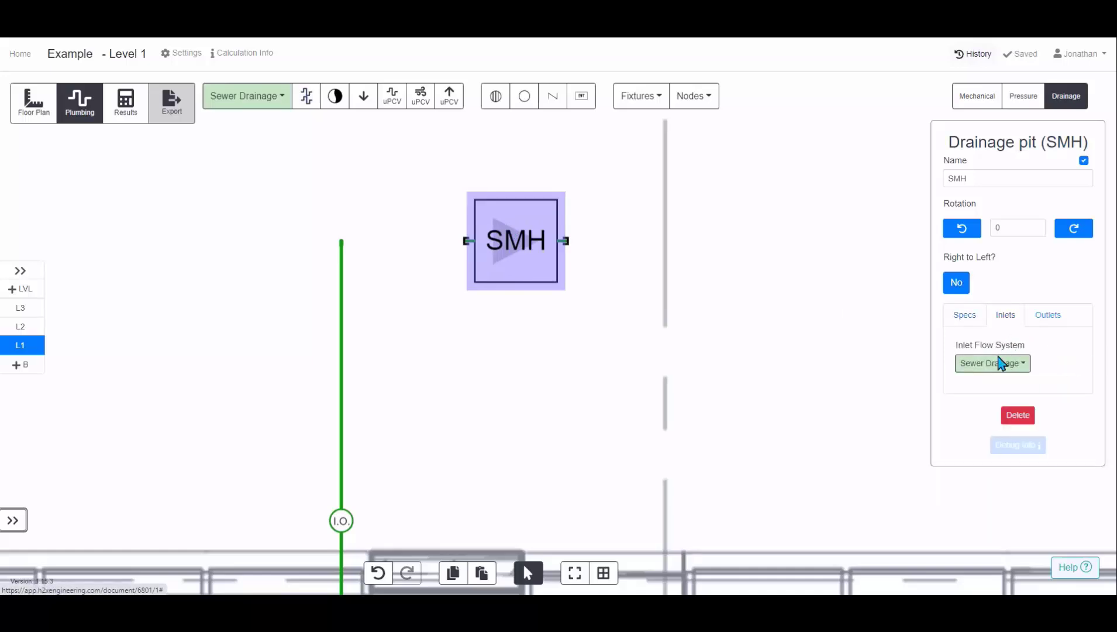
pyautogui.click(995, 367)
pyautogui.click(1033, 316)
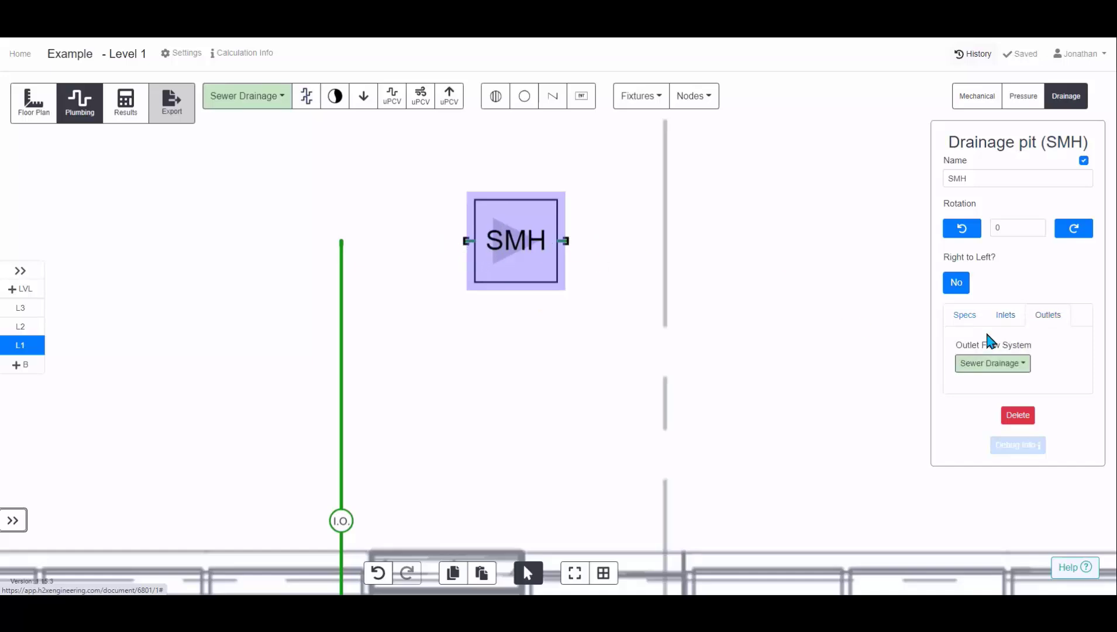
pyautogui.click(1000, 317)
pyautogui.click(993, 365)
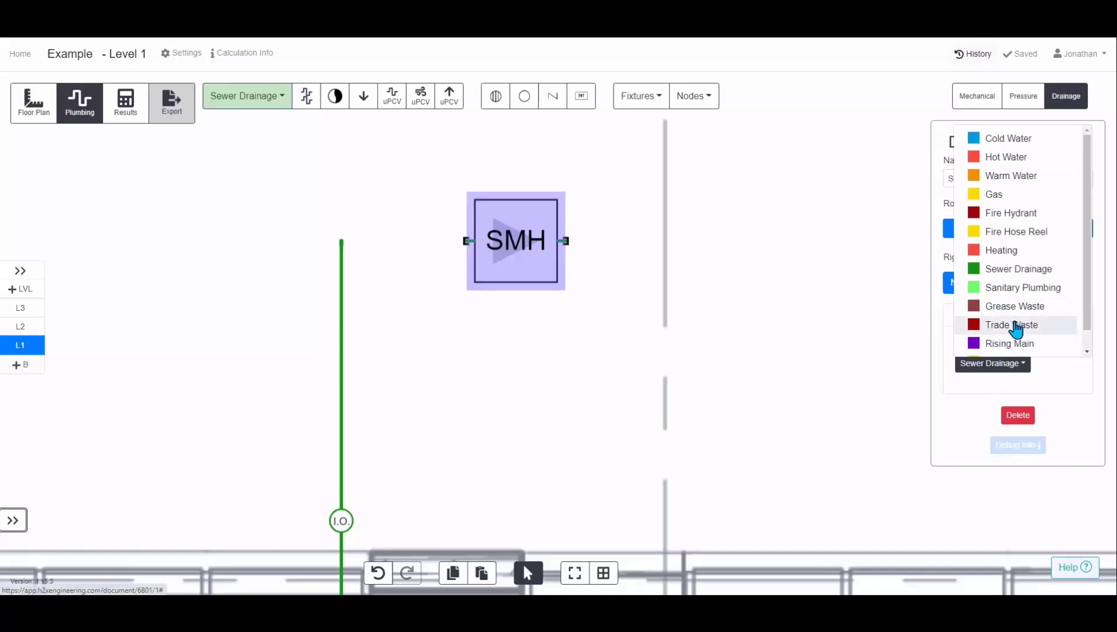
pyautogui.click(1015, 306)
# Step: Reselect the SMH pit and change its inlet flow system to Sewer Drainage
pyautogui.click(440, 244)
pyautogui.scroll(2, 468, 250)
pyautogui.click(515, 249)
pyautogui.click(1006, 314)
pyautogui.click(989, 363)
pyautogui.click(1010, 270)
pyautogui.click(596, 397)
# Step: Draw uPCV pipes from the green pipe into the SMH inlet and from its outlet right then up
pyautogui.click(392, 98)
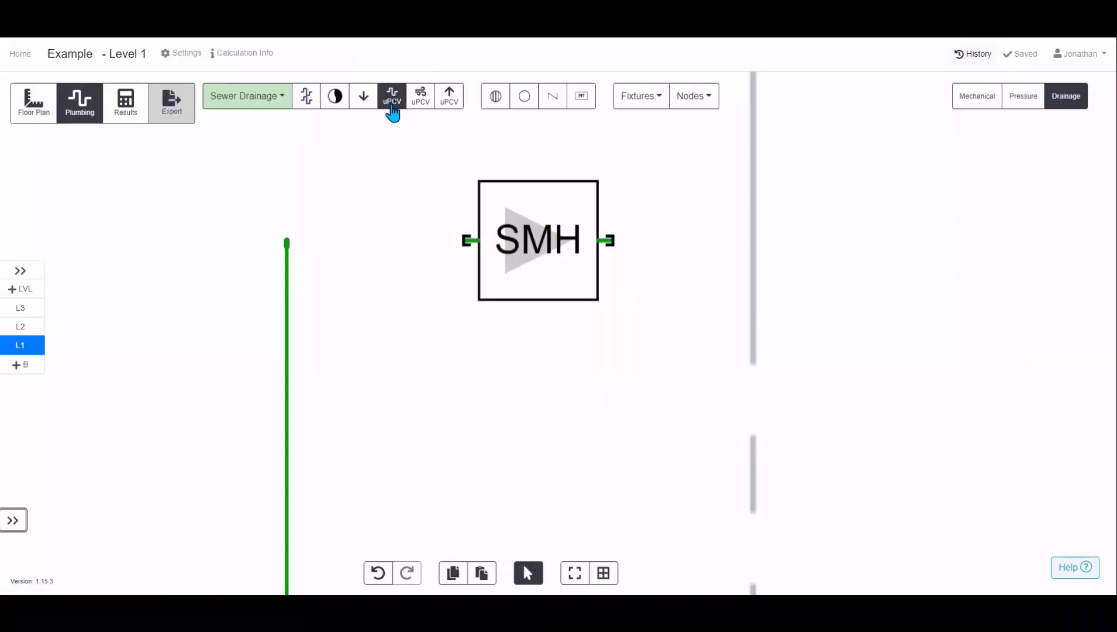
pyautogui.click(286, 241)
pyautogui.click(488, 246)
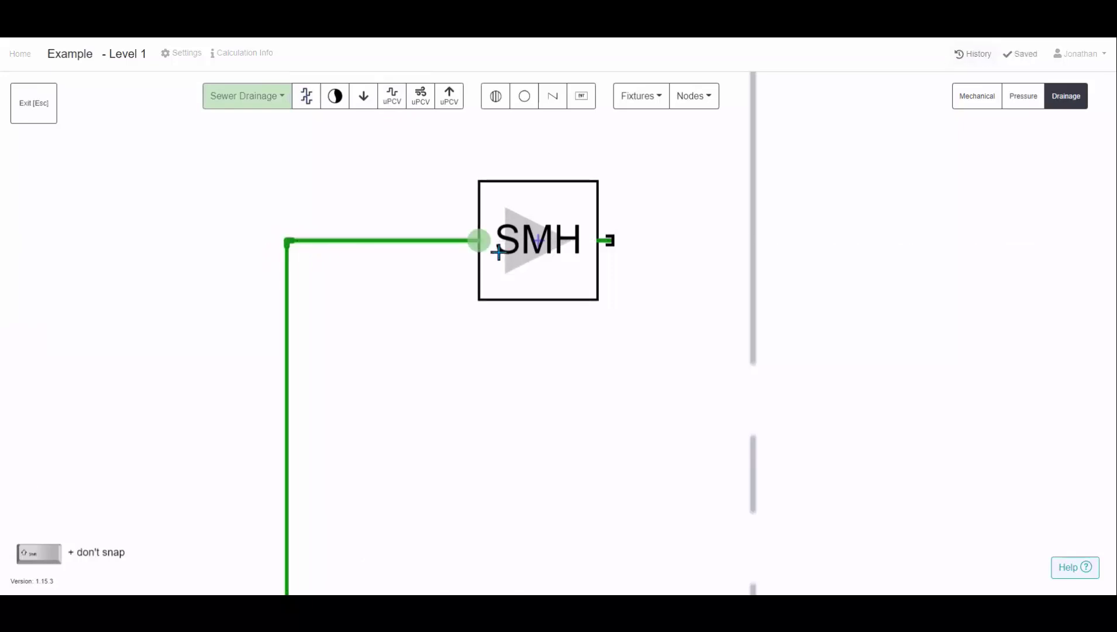
pyautogui.click(608, 240)
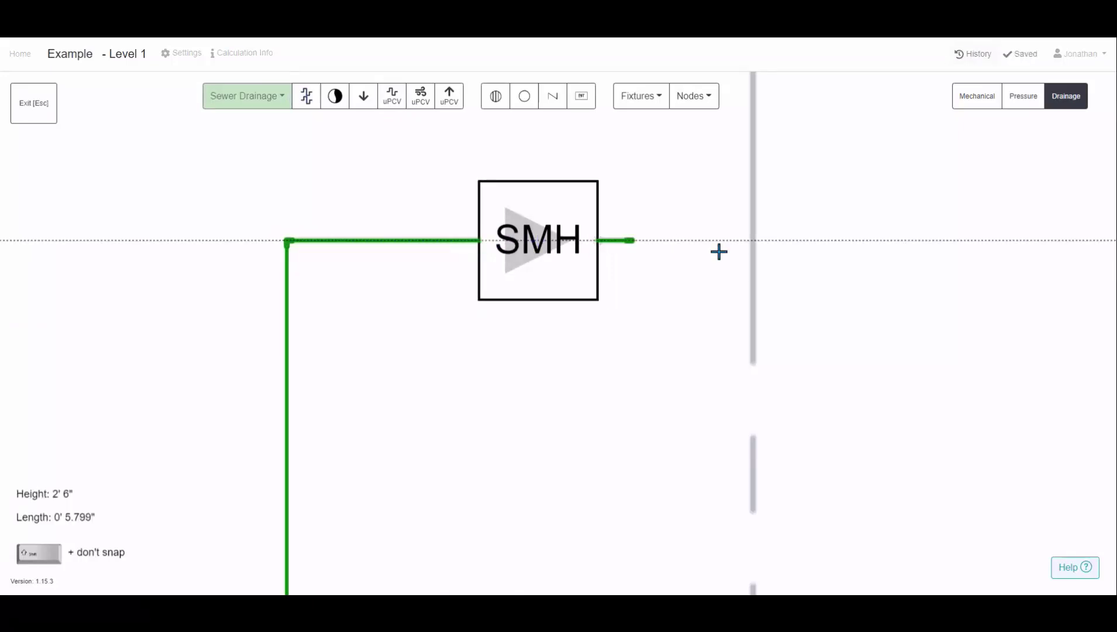
pyautogui.click(874, 239)
pyautogui.click(872, 161)
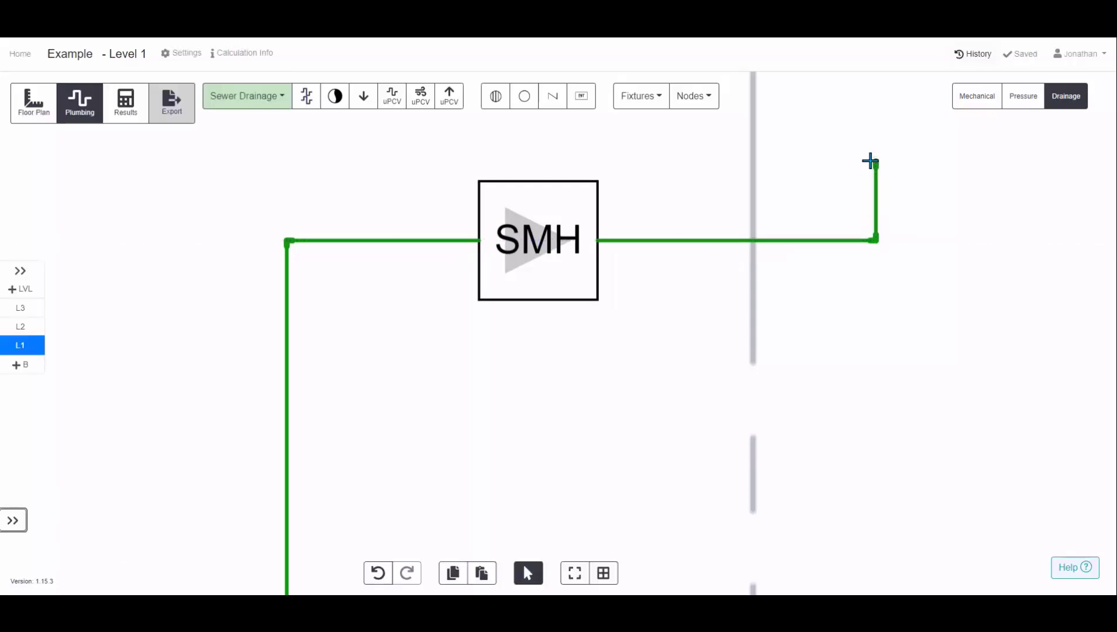